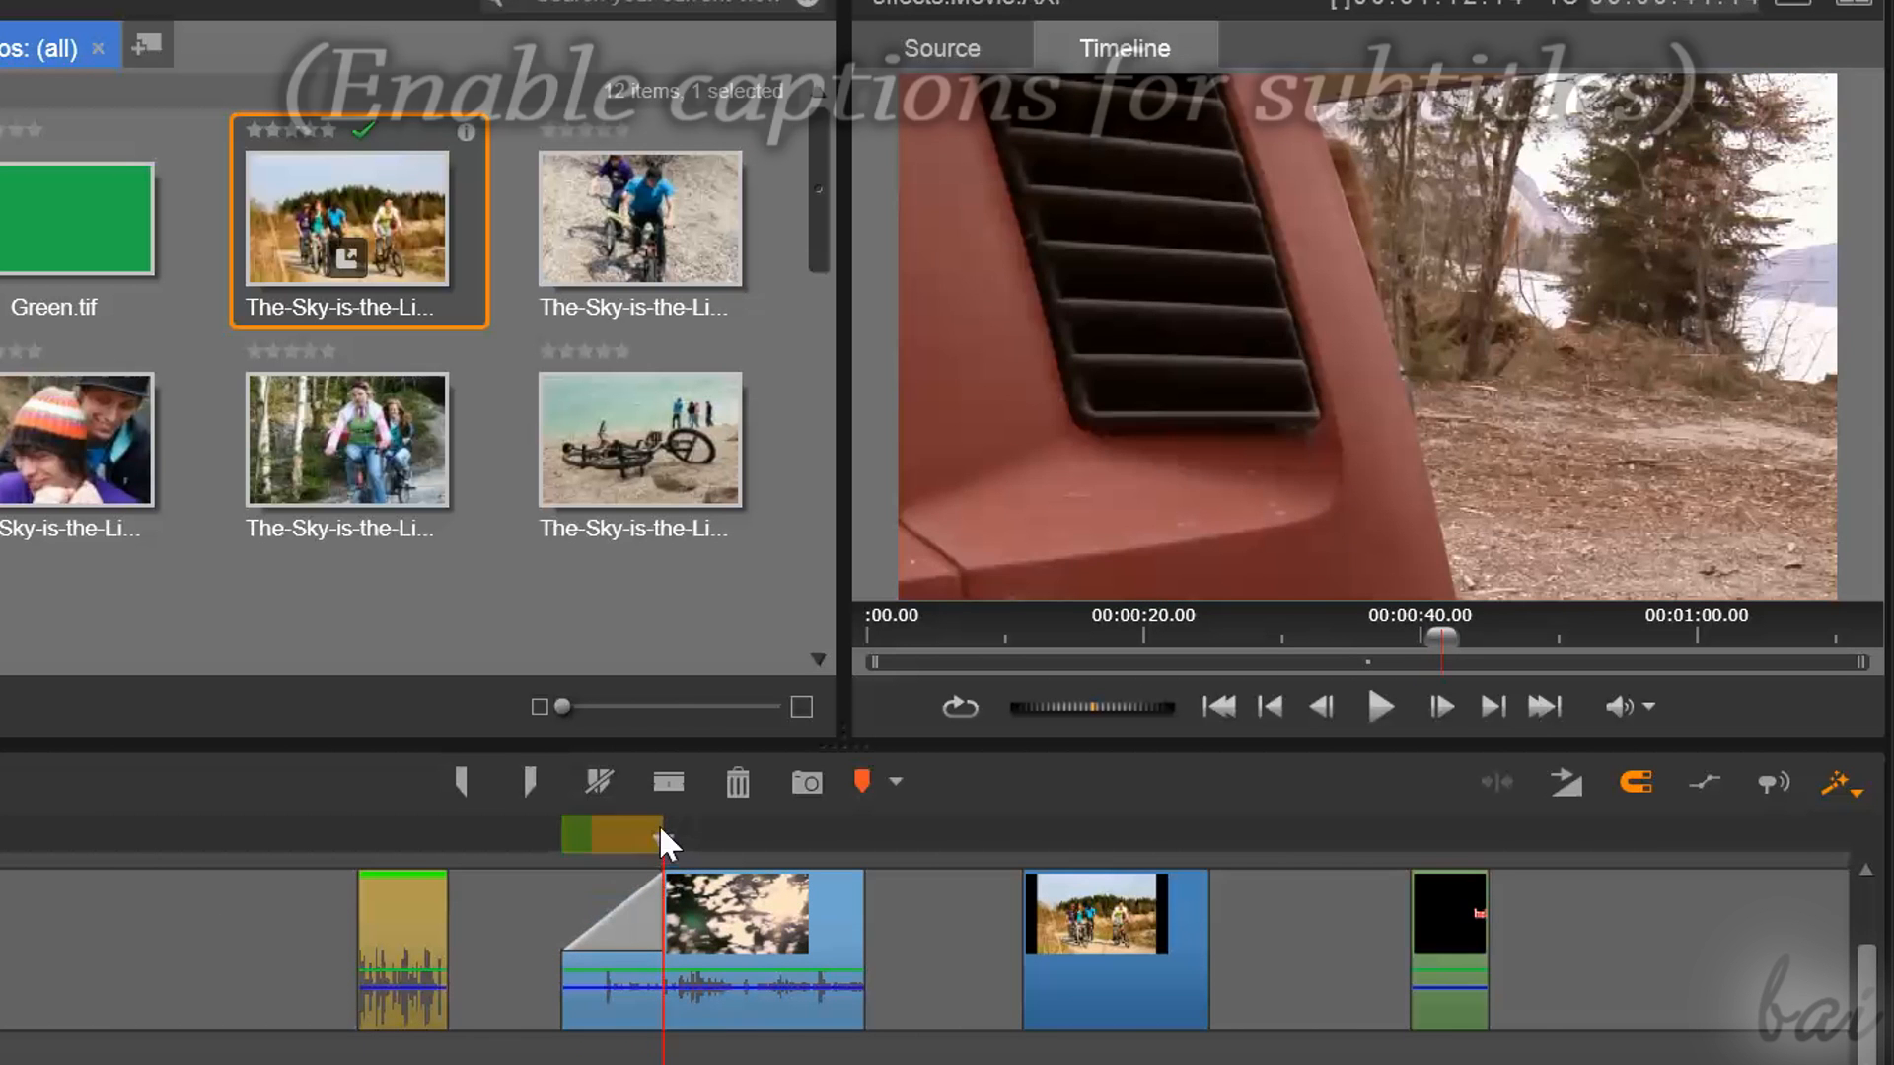
# Scrub through the start of the video and photo clips to preview their fade and wipe transitions
pyautogui.click(543, 841)
pyautogui.moveTo(536, 863); pyautogui.dragTo(679, 893)
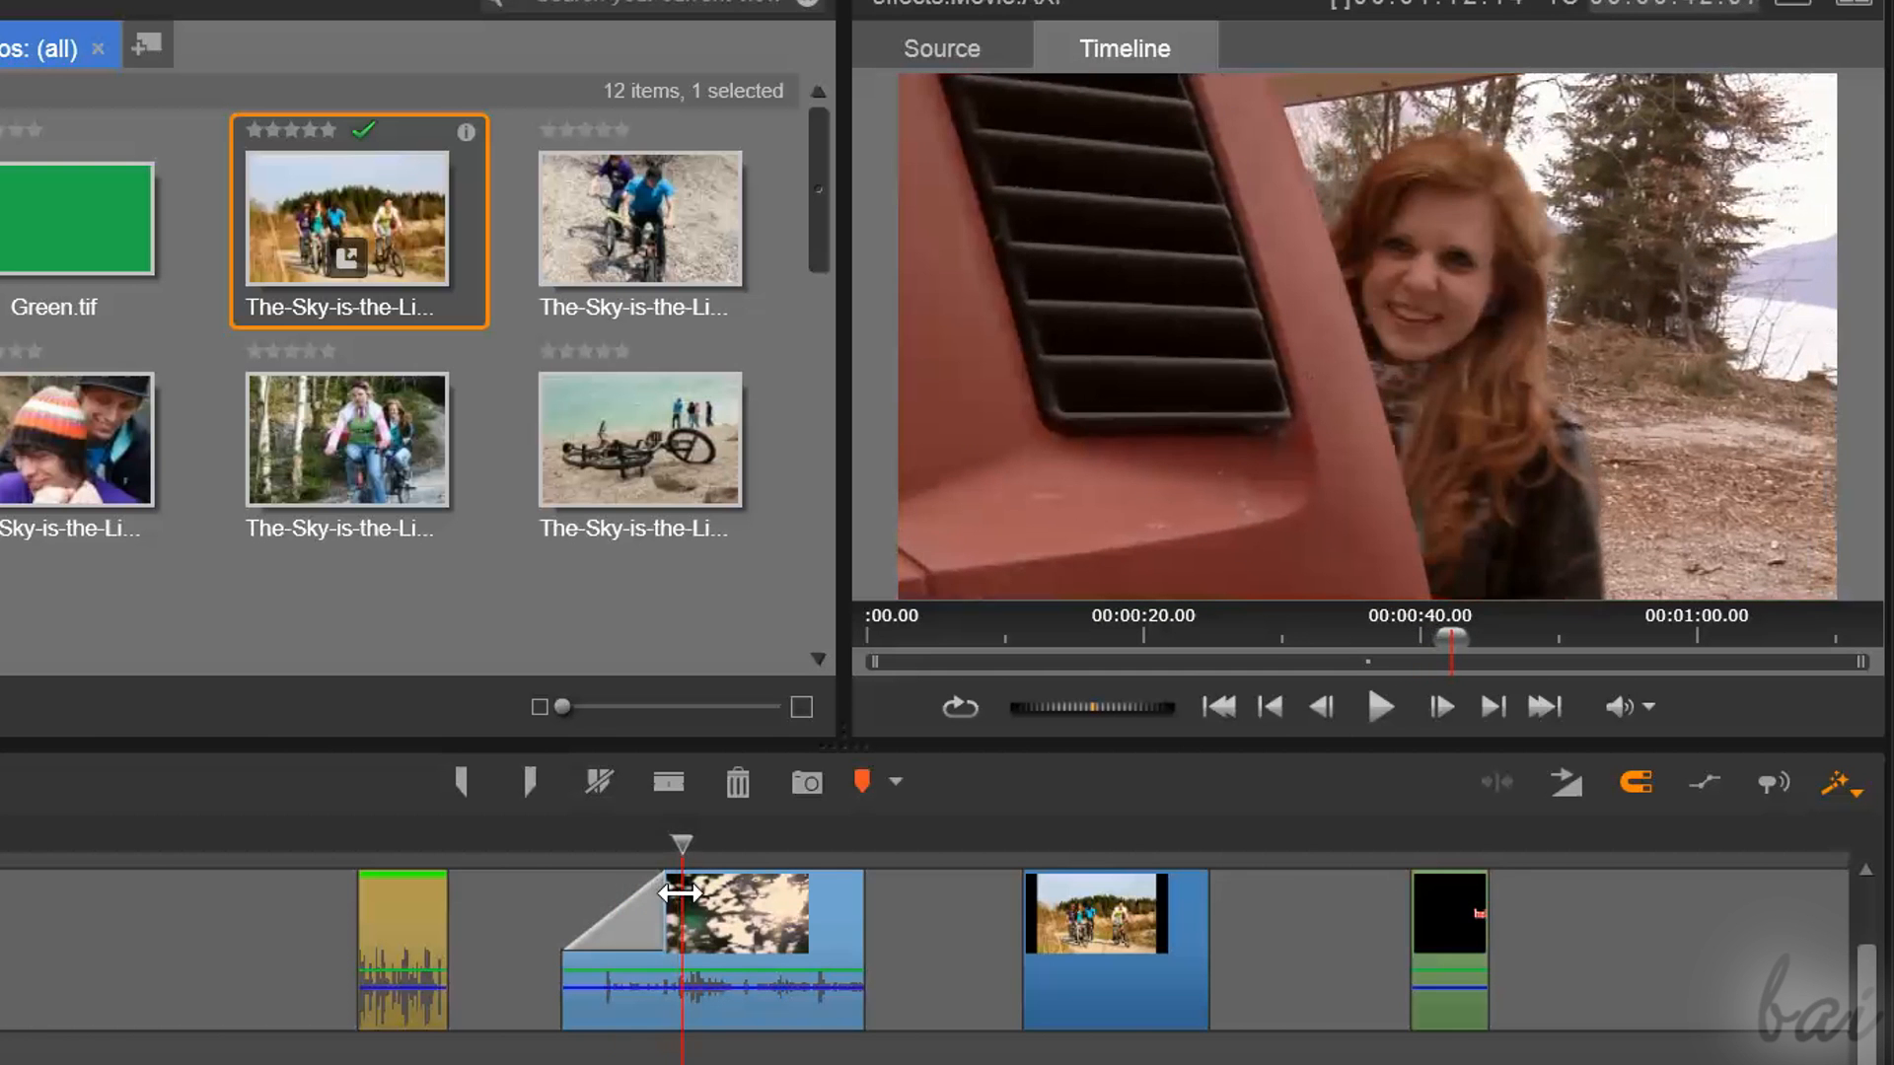
pyautogui.moveTo(1034, 877)
pyautogui.mouseDown()
pyautogui.moveTo(1132, 842)
pyautogui.moveTo(1026, 846)
pyautogui.mouseUp()
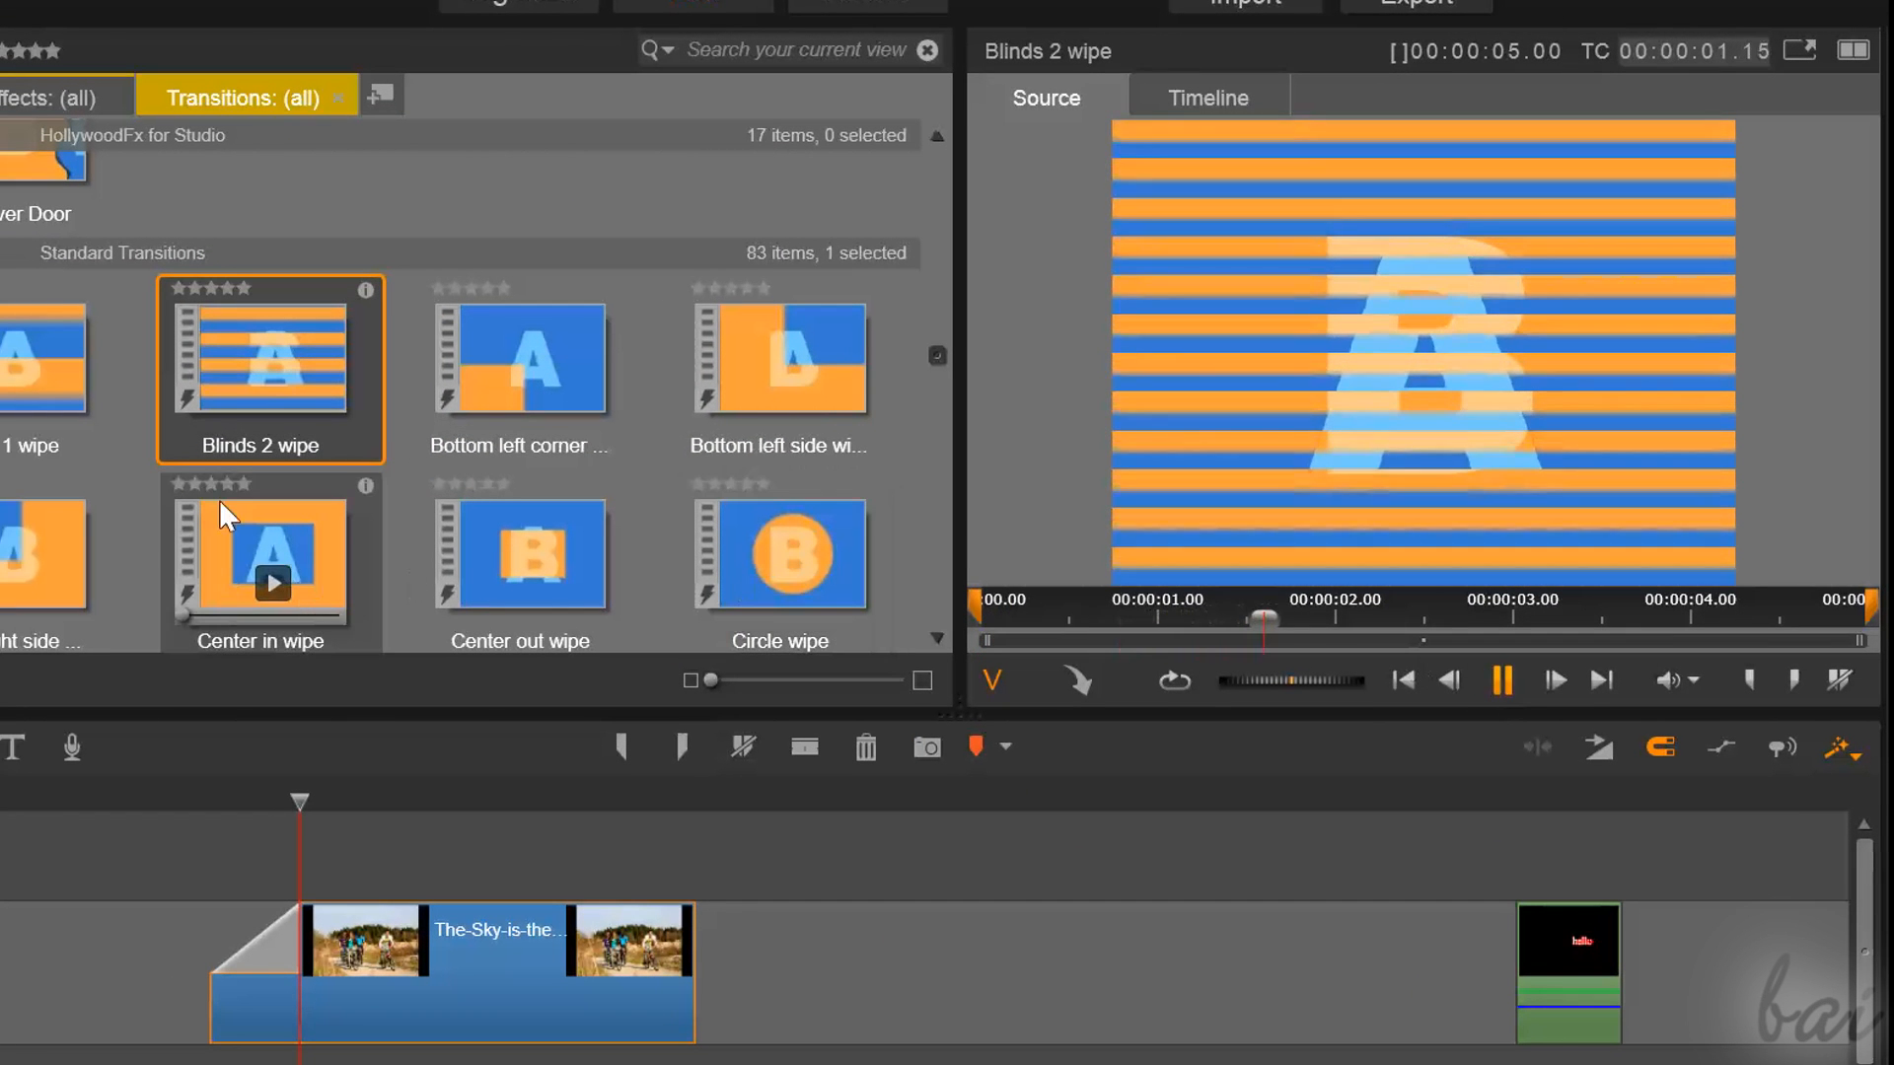
pyautogui.moveTo(268, 403)
pyautogui.click(155, 806)
pyautogui.moveTo(202, 827); pyautogui.dragTo(316, 876)
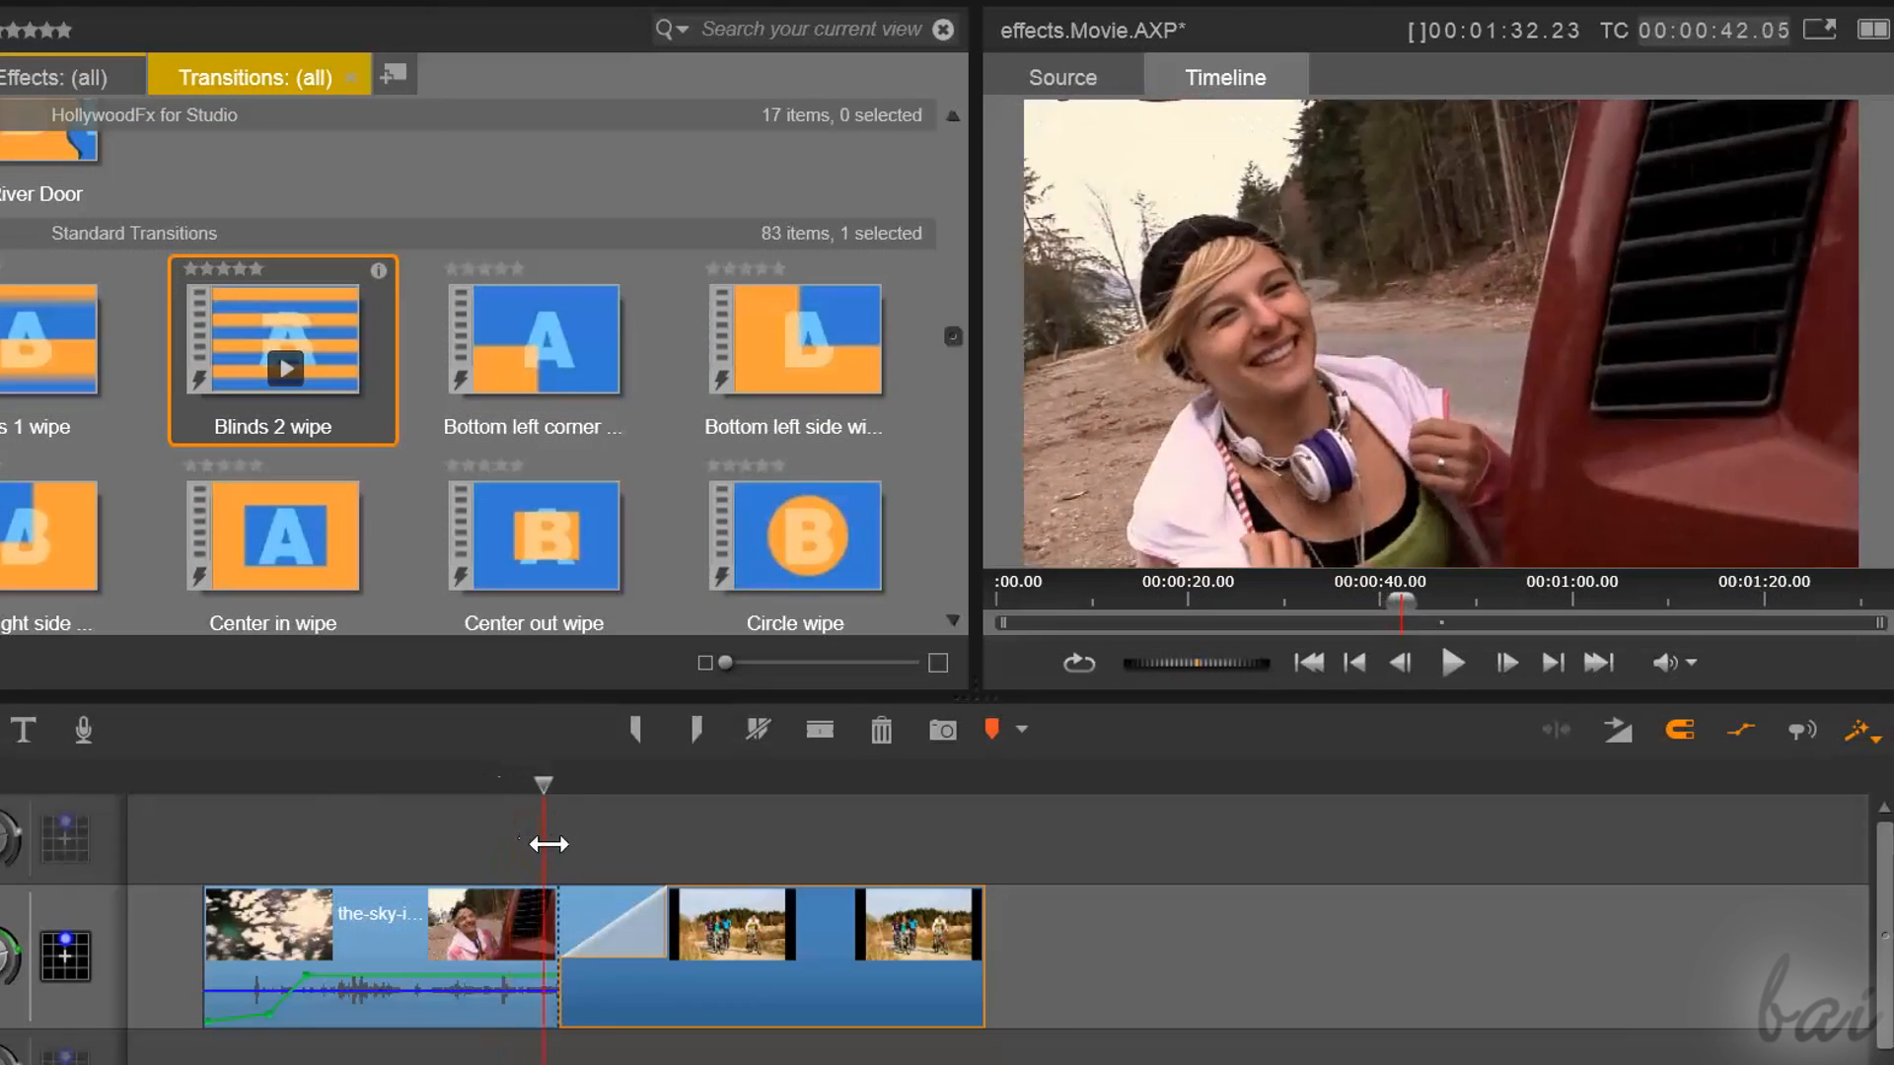
pyautogui.moveTo(549, 844); pyautogui.dragTo(677, 893)
pyautogui.moveTo(712, 895); pyautogui.dragTo(727, 895)
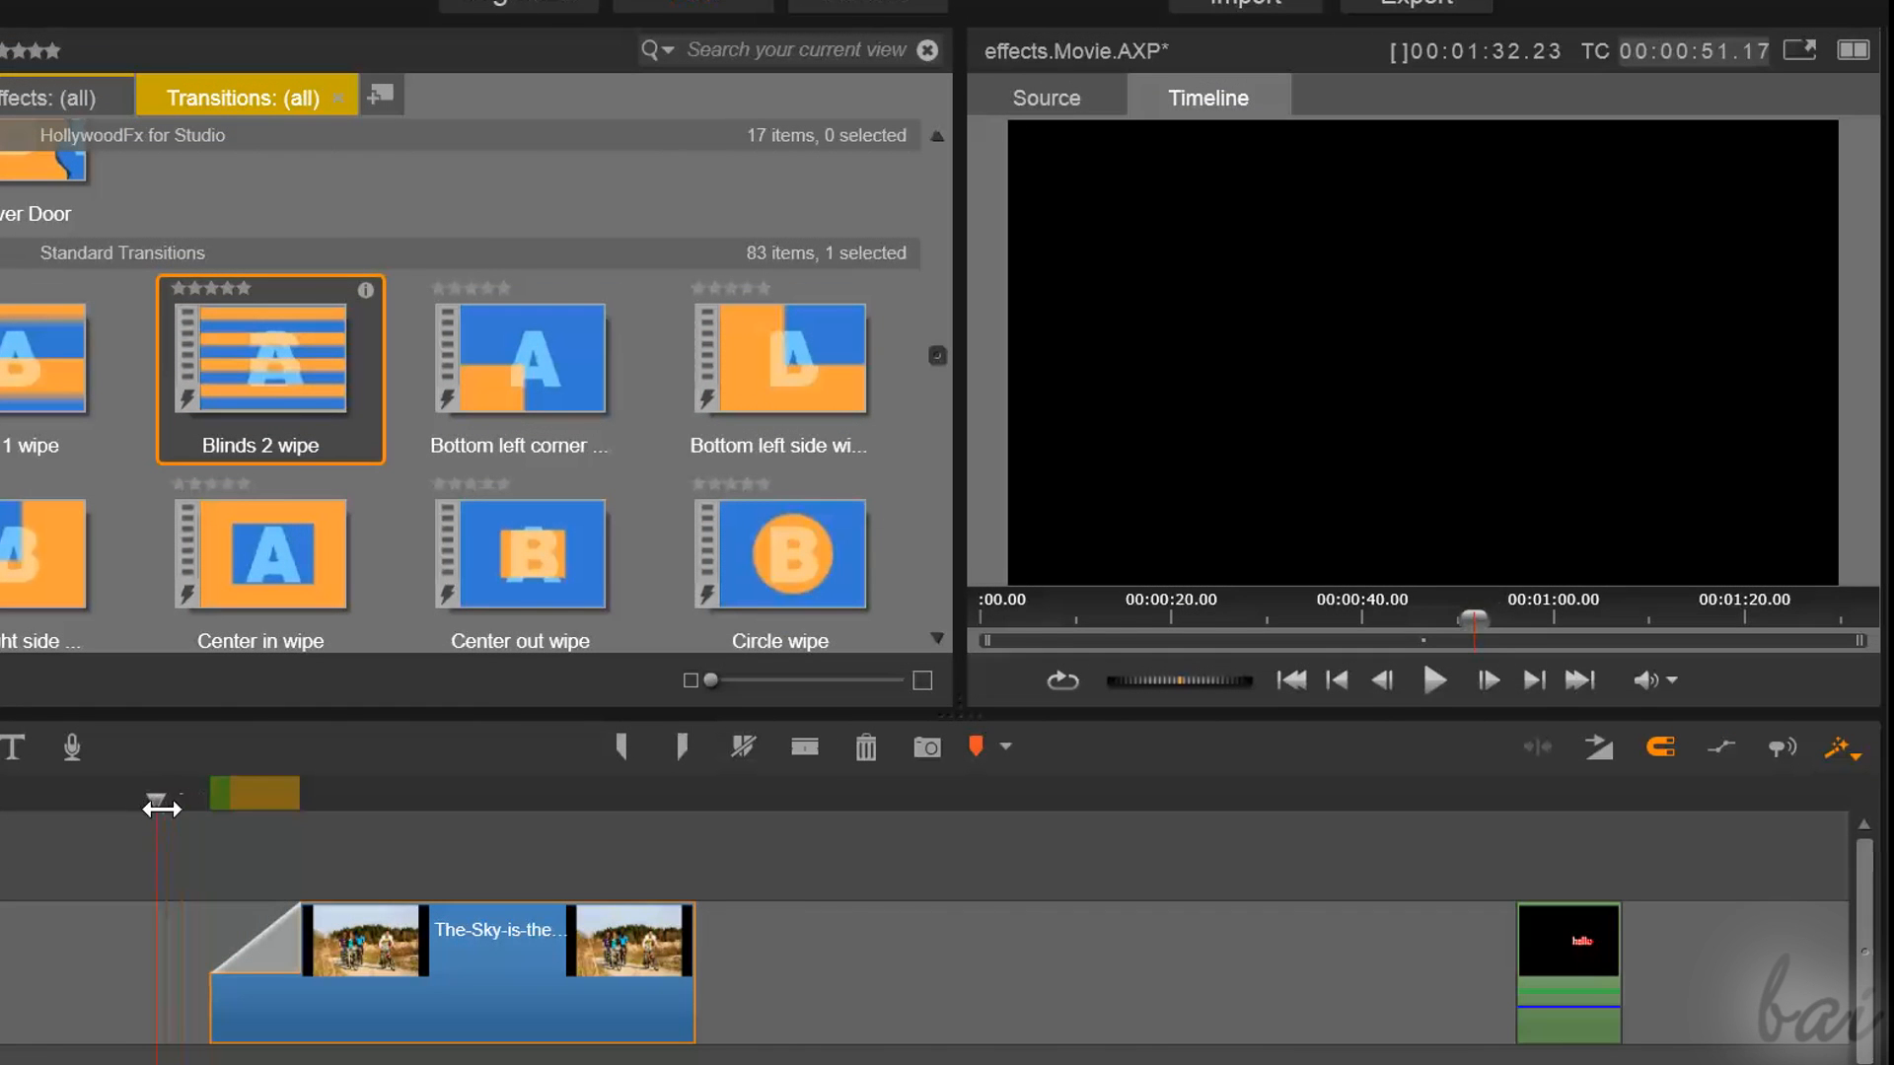
pyautogui.moveTo(212, 833); pyautogui.dragTo(289, 868)
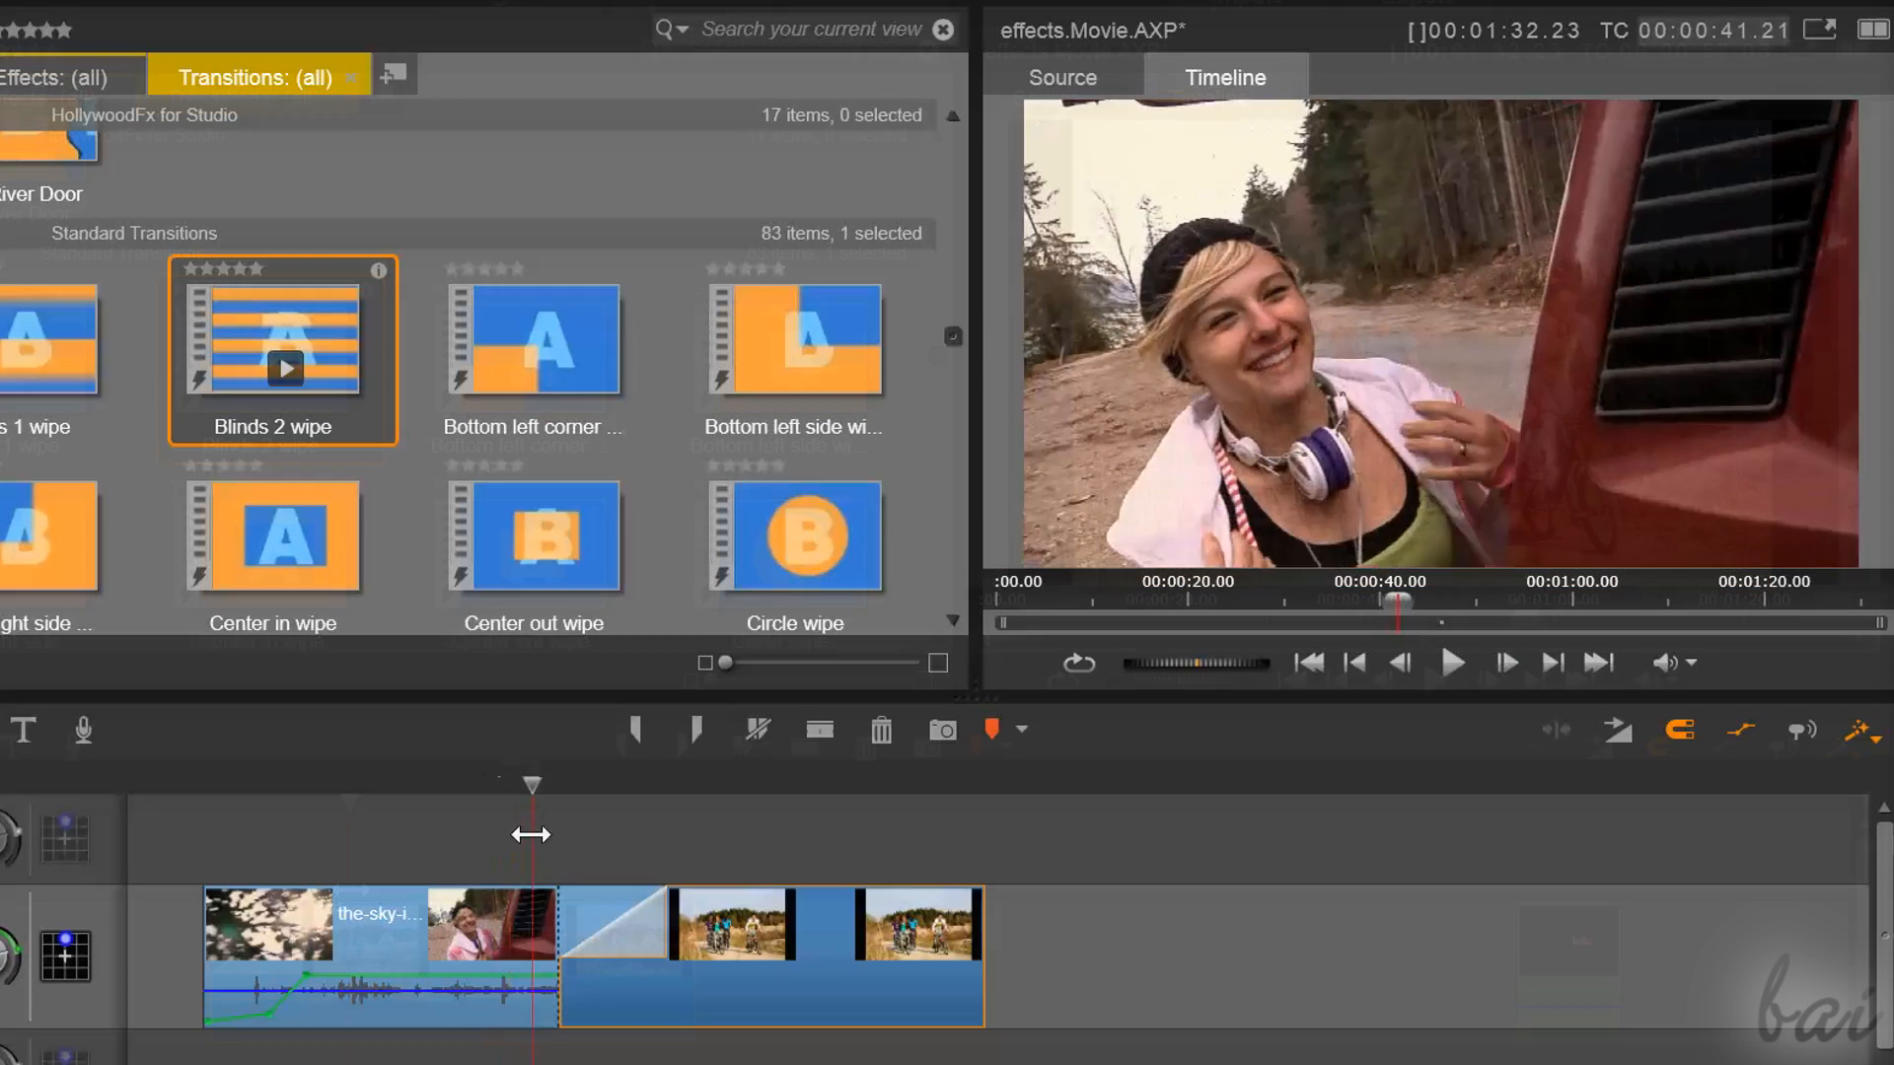
pyautogui.moveTo(513, 853); pyautogui.dragTo(678, 894)
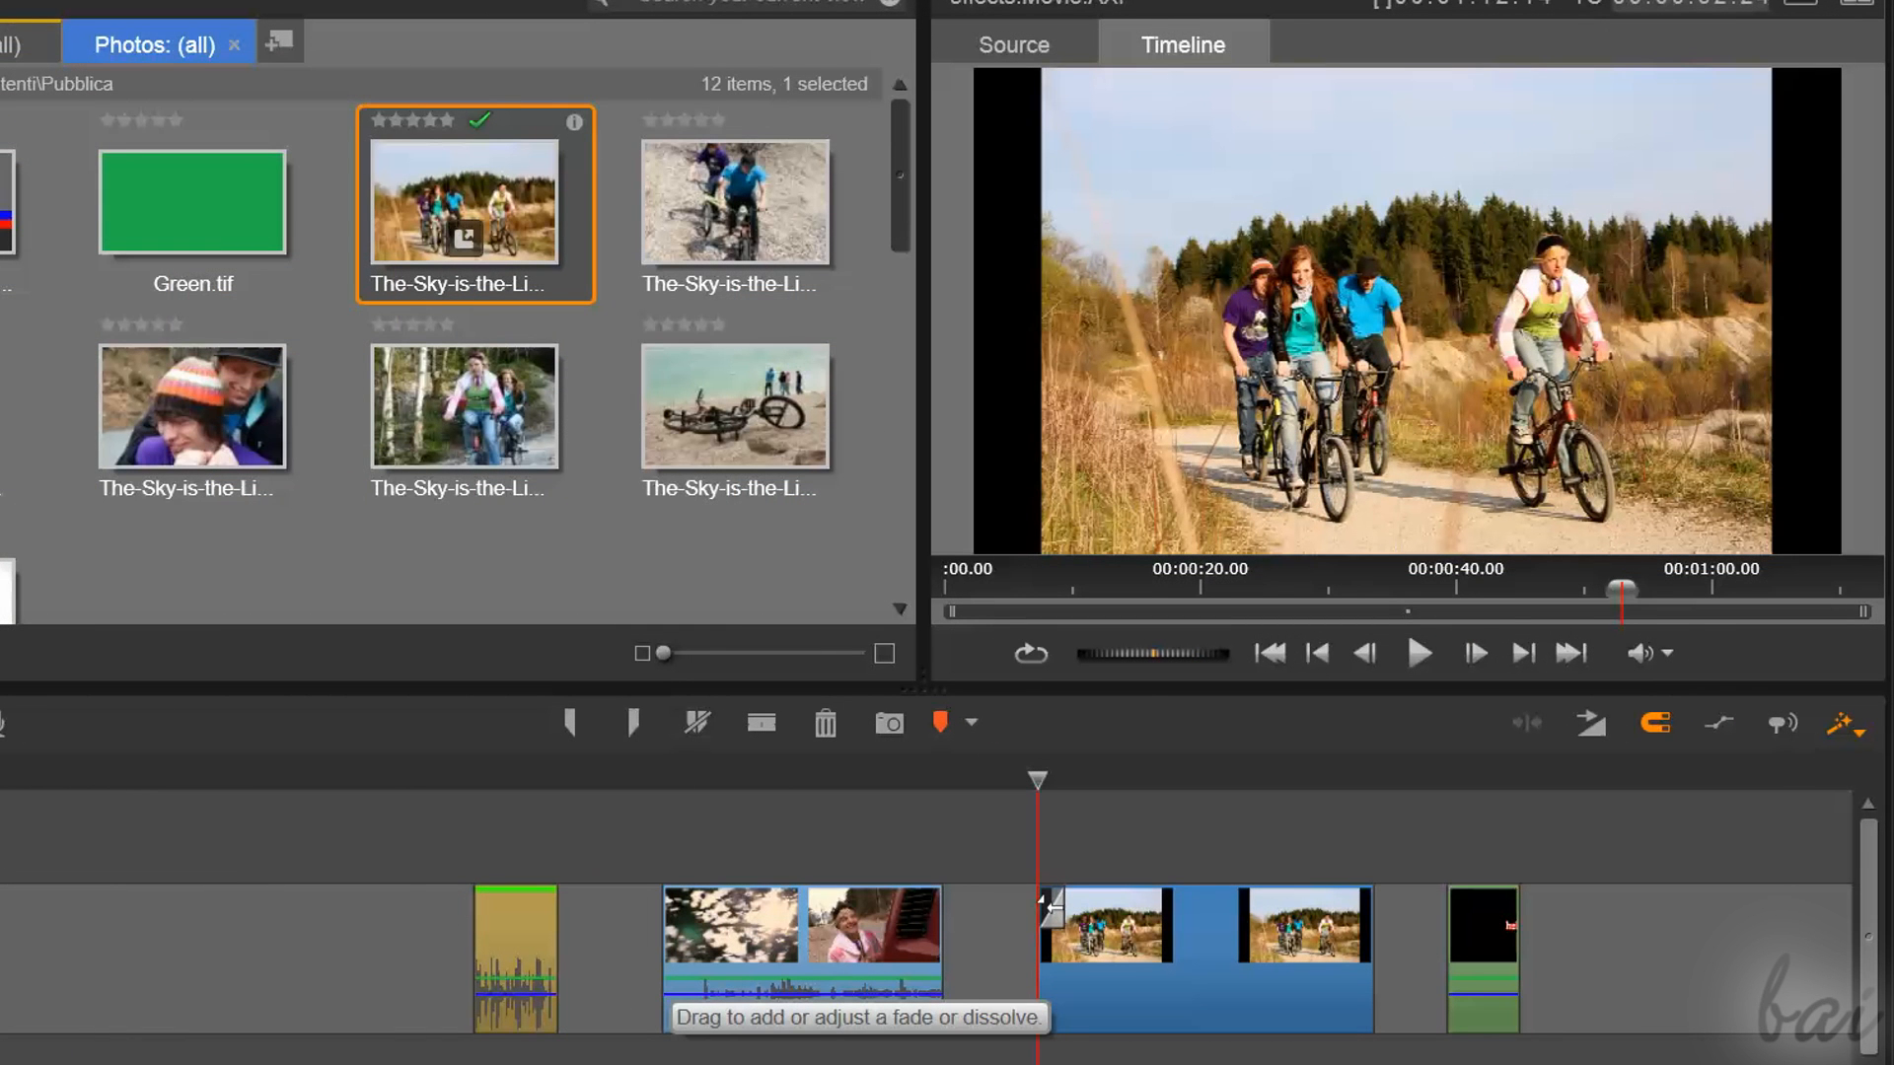
# Add a fade-in at the start of the cyclists photo clip, shorten it to about a fifth of the clip, and preview it
pyautogui.moveTo(1048, 904); pyautogui.dragTo(1191, 949)
pyautogui.click(1007, 835)
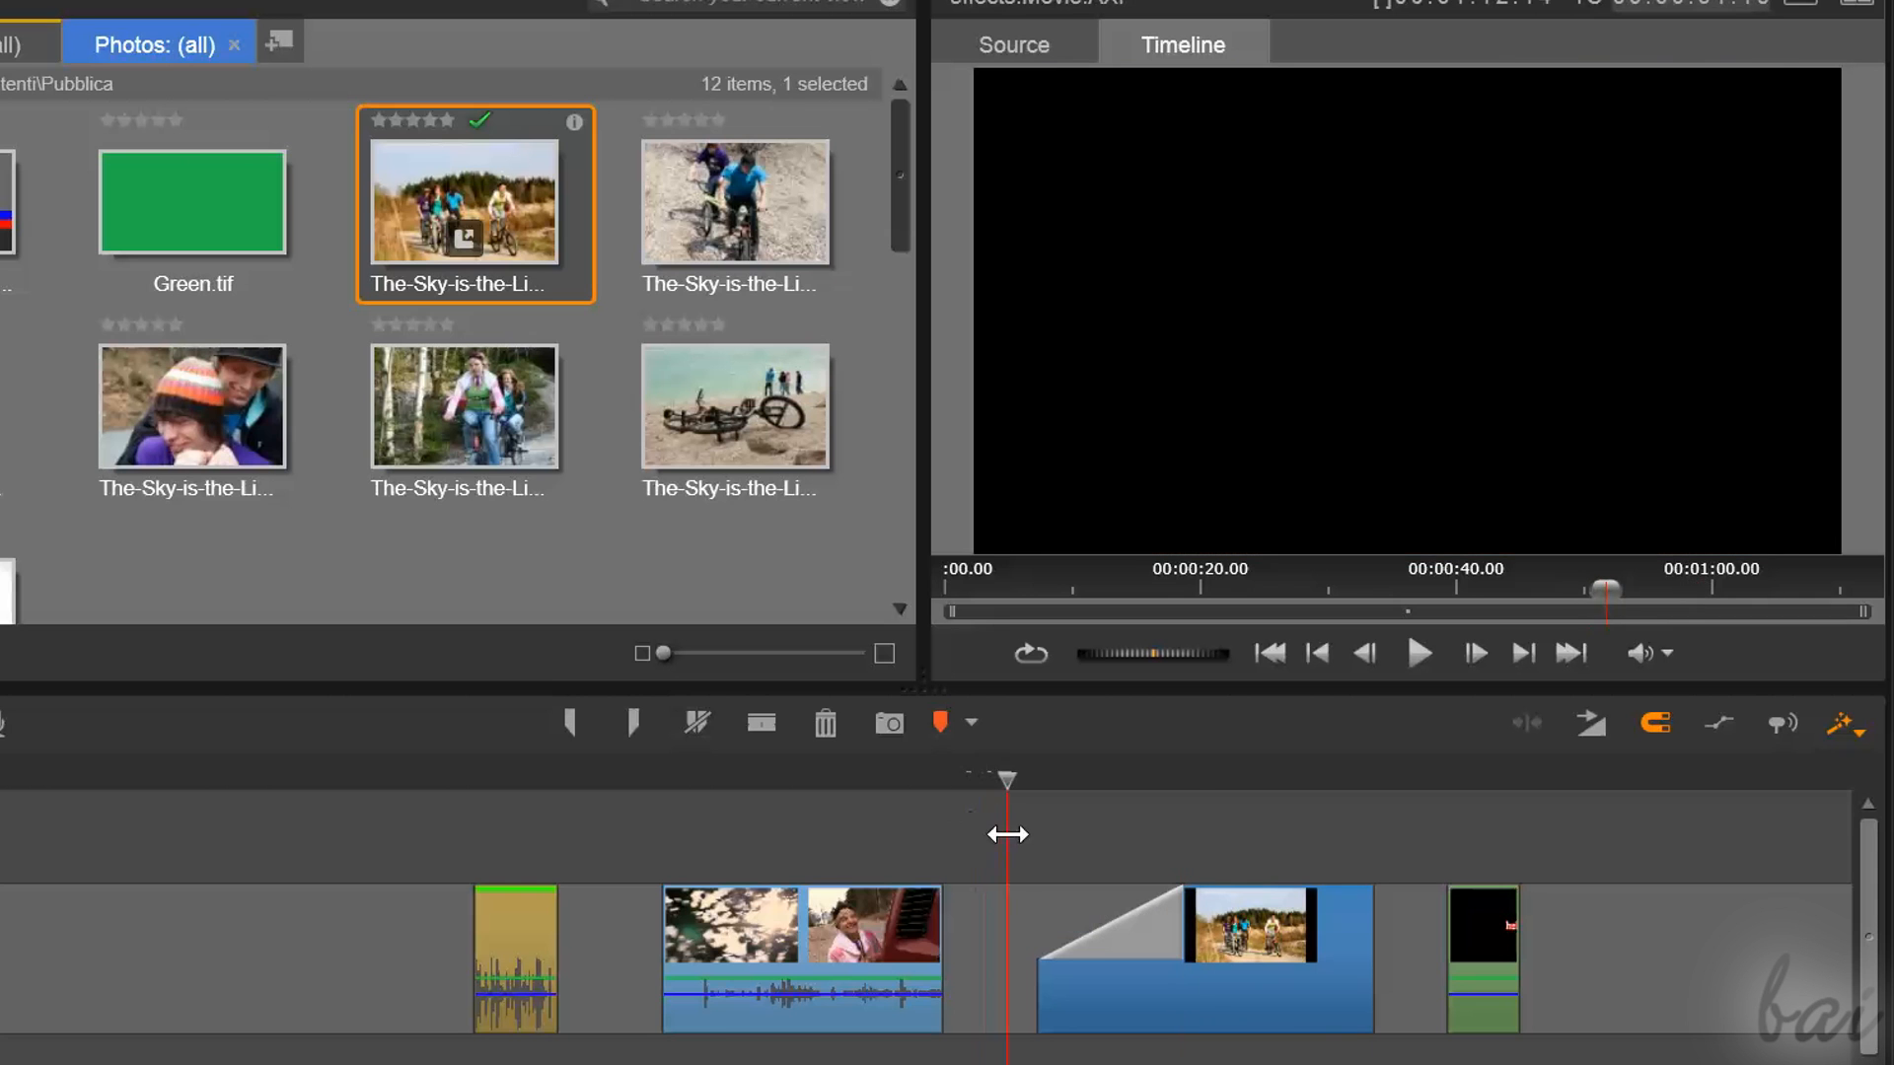
pyautogui.moveTo(1028, 846); pyautogui.dragTo(1209, 848)
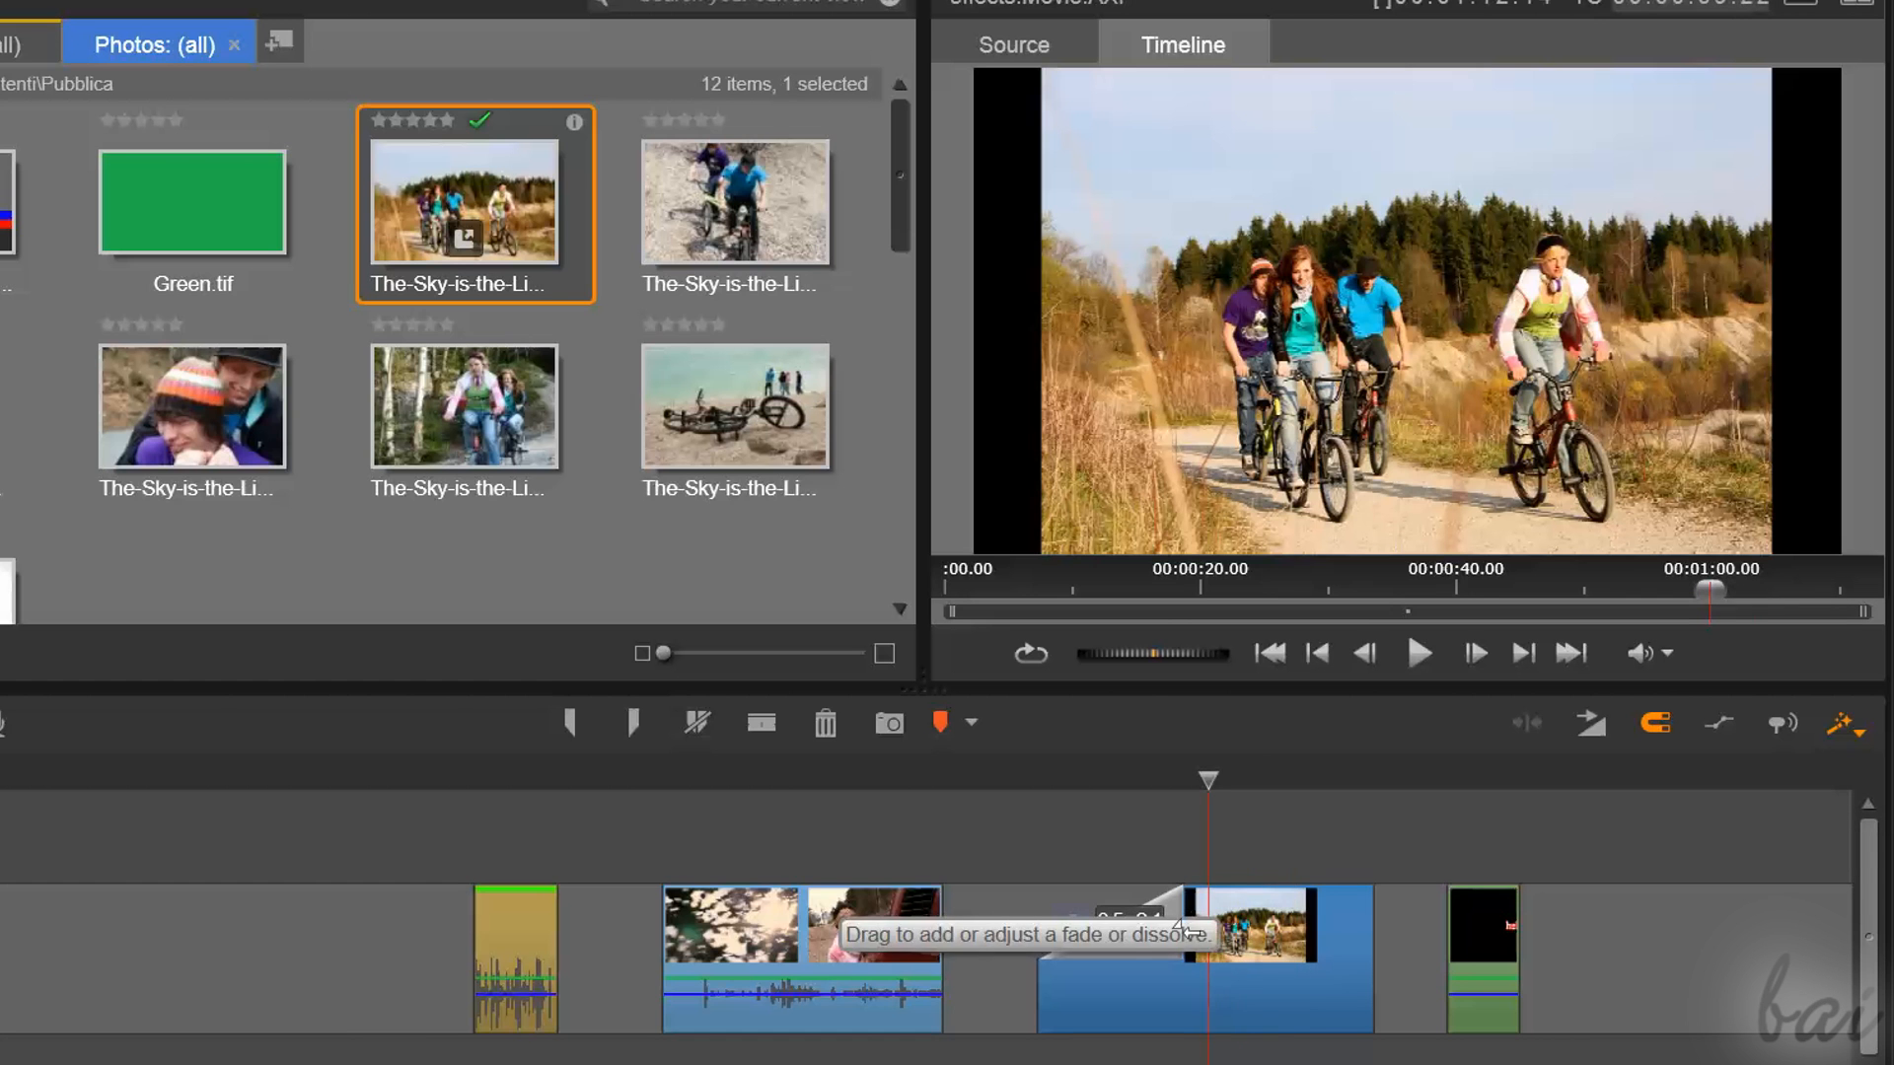
pyautogui.moveTo(1172, 934); pyautogui.dragTo(1100, 957)
pyautogui.moveTo(1100, 783); pyautogui.dragTo(1132, 815)
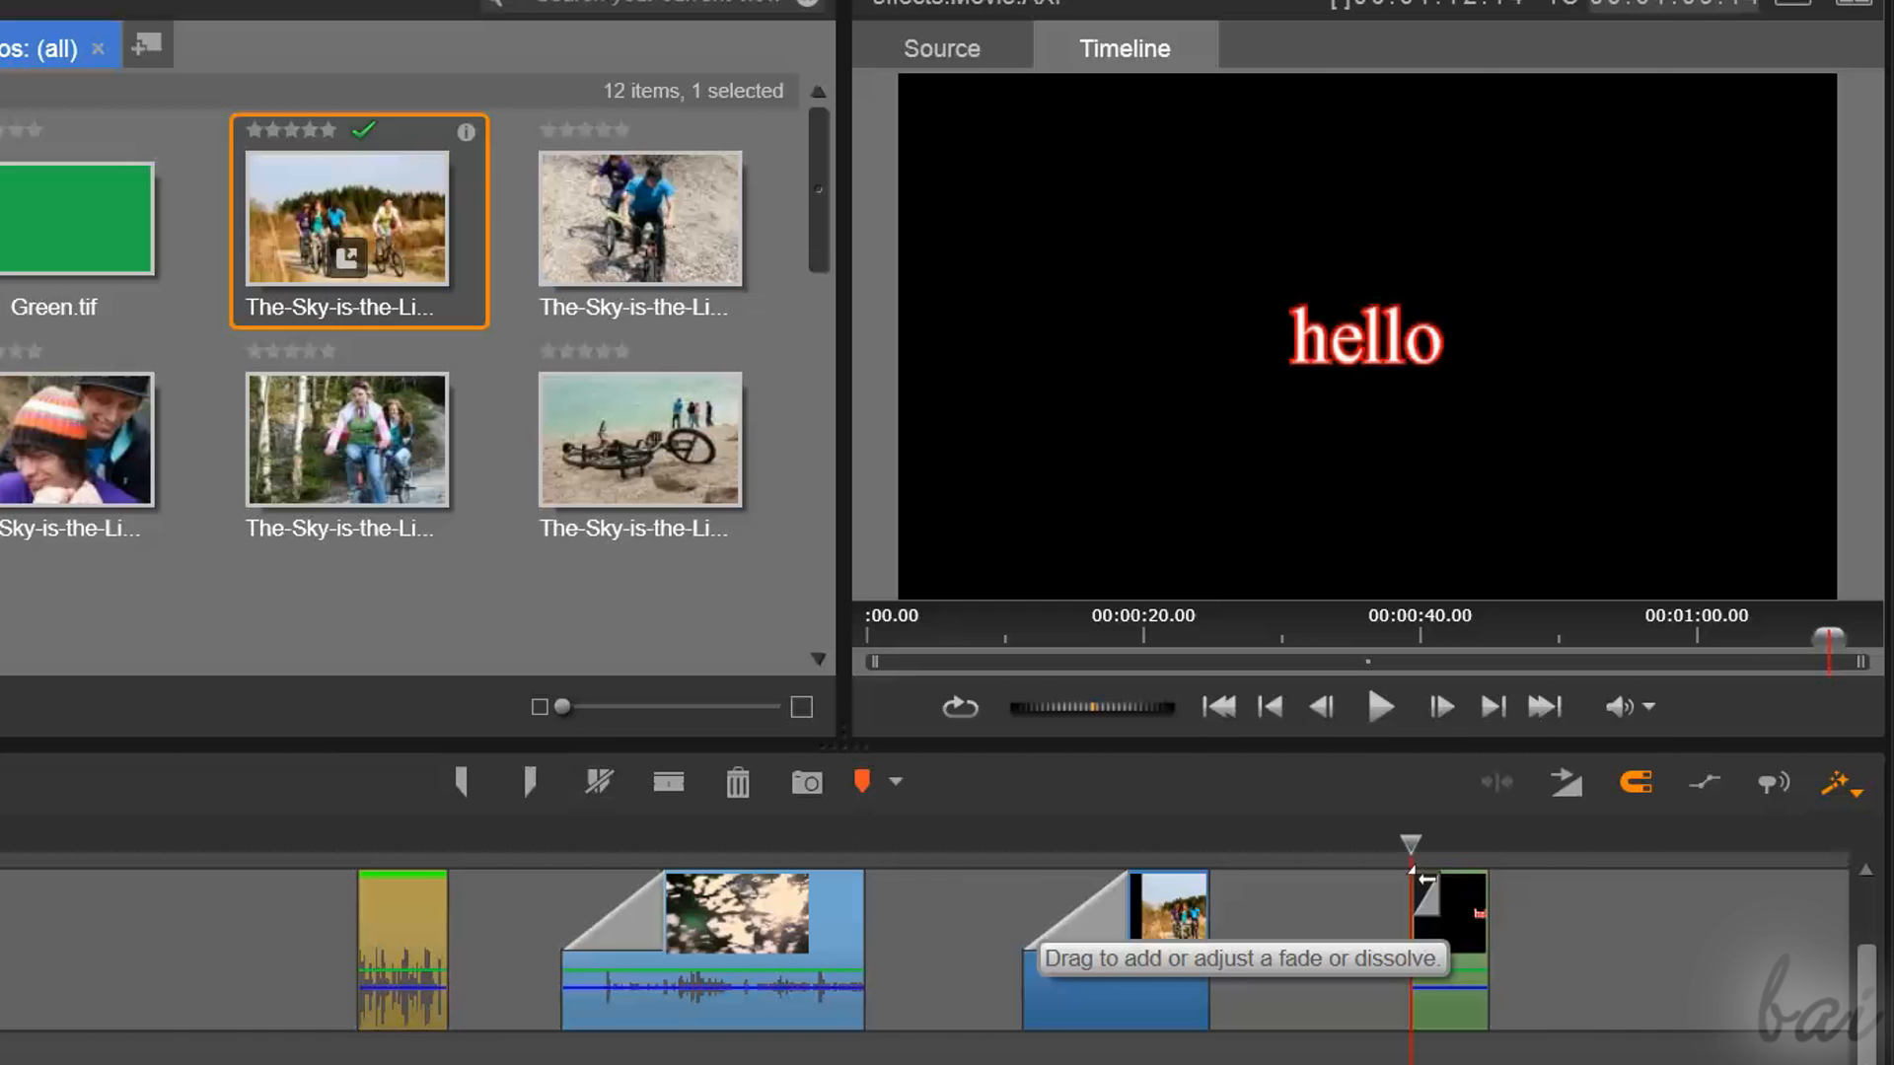
# Add a fade-in covering about the first half of the yellow audio loop clip and play it back
pyautogui.moveTo(1426, 878)
pyautogui.mouseDown()
pyautogui.moveTo(1455, 843)
pyautogui.moveTo(1407, 849)
pyautogui.moveTo(1455, 874)
pyautogui.mouseUp()
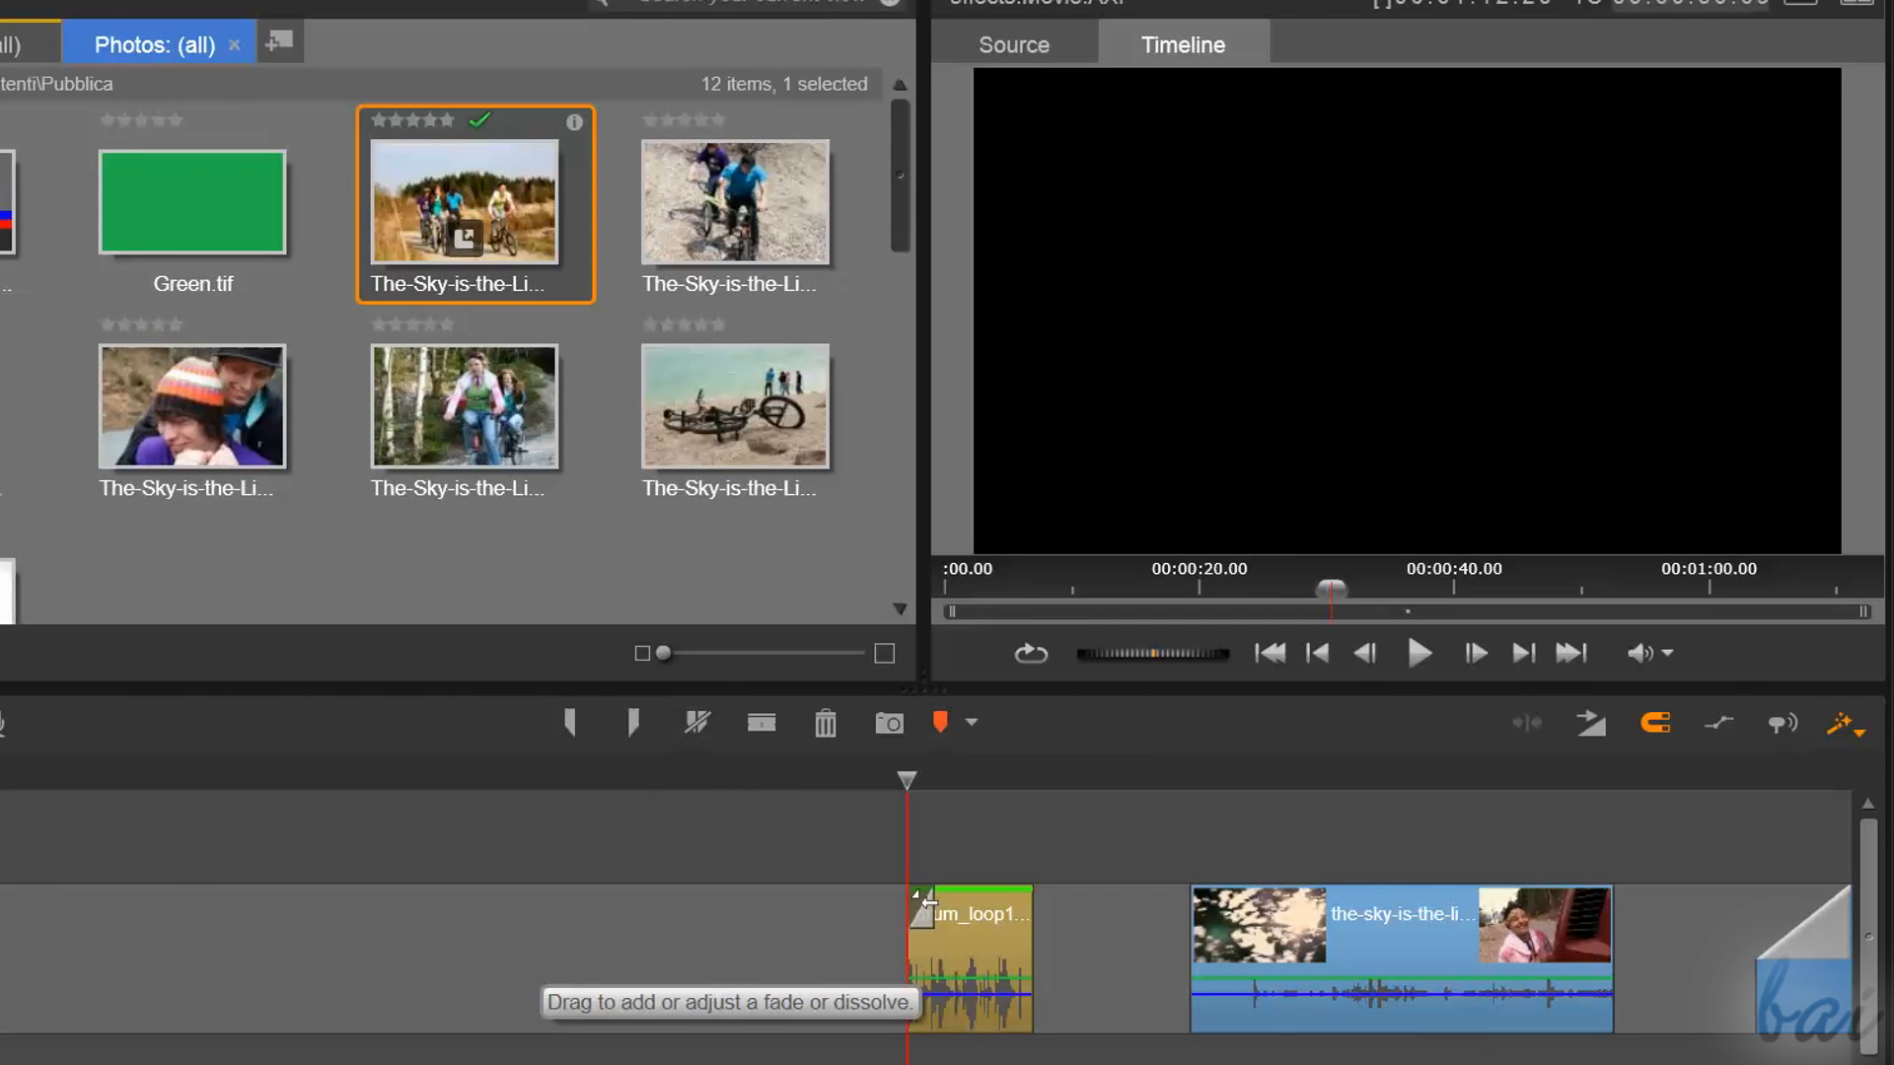
pyautogui.moveTo(927, 899); pyautogui.dragTo(957, 915)
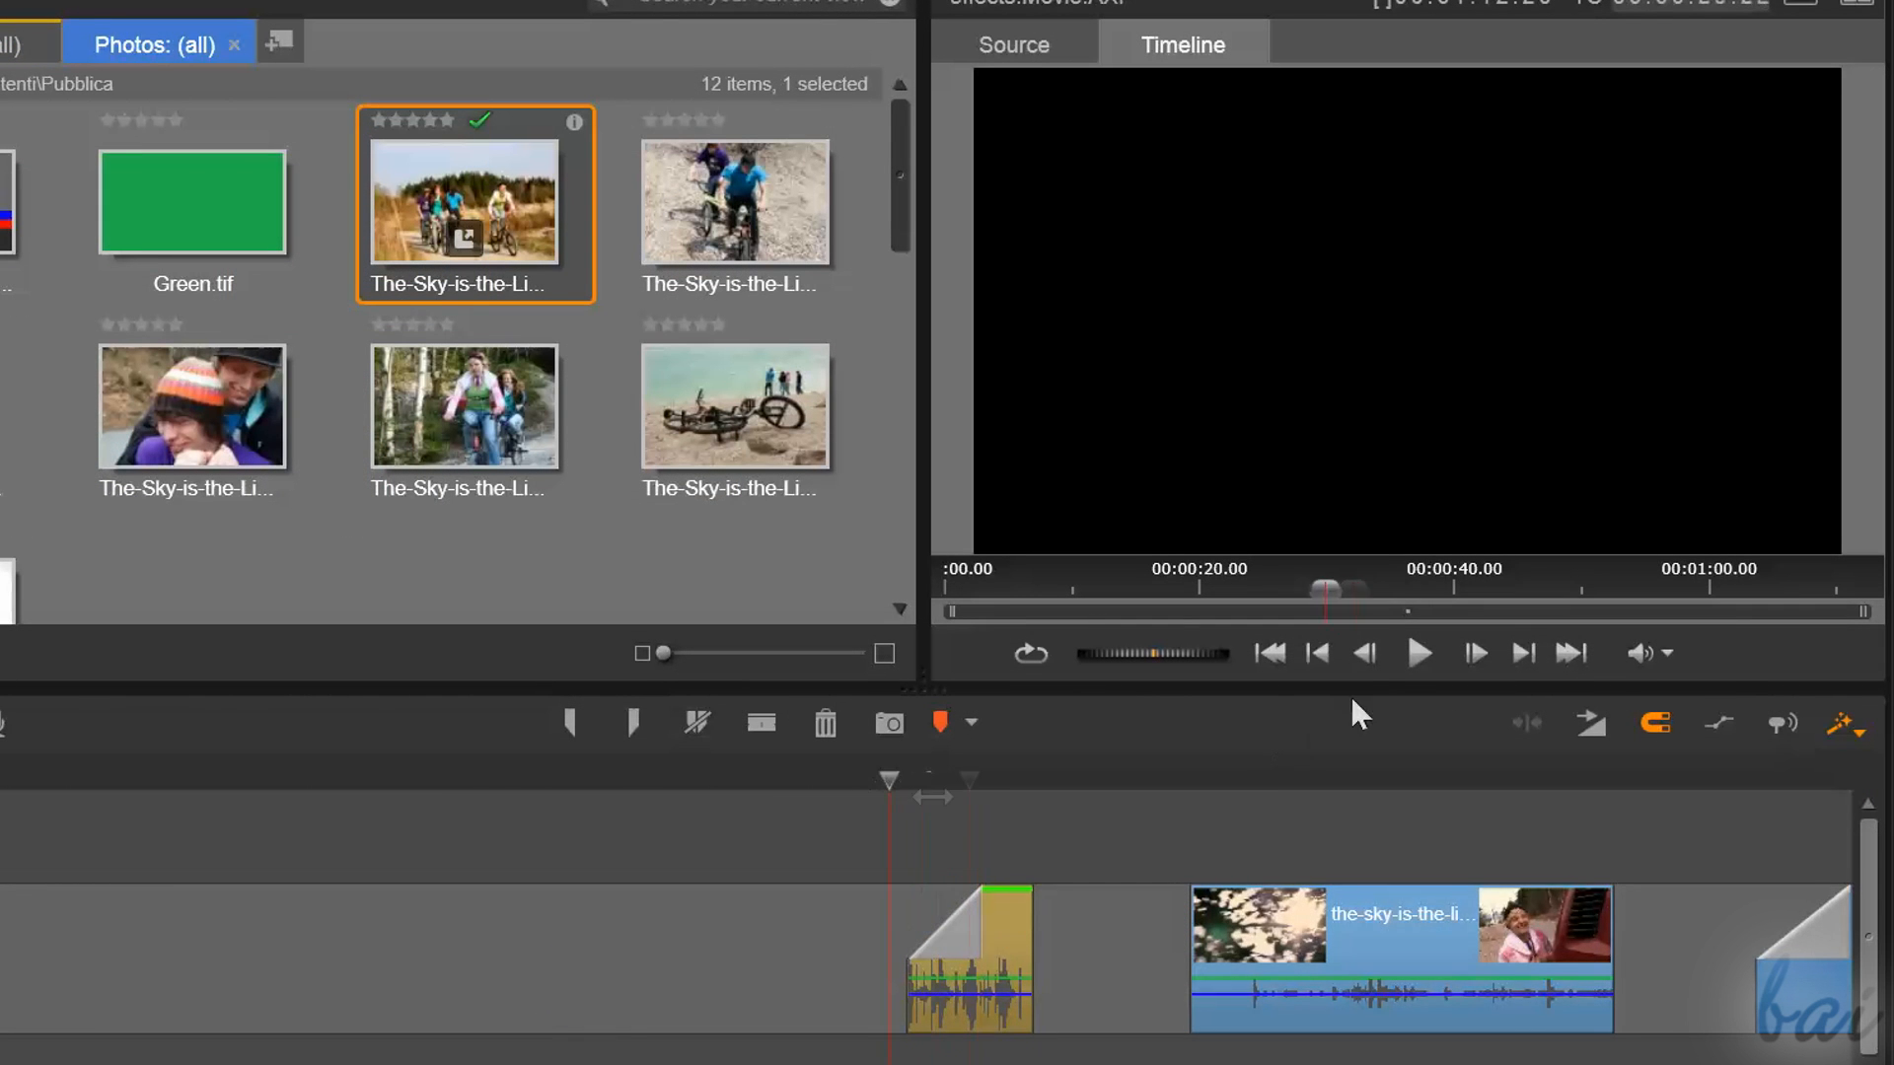
pyautogui.click(1419, 654)
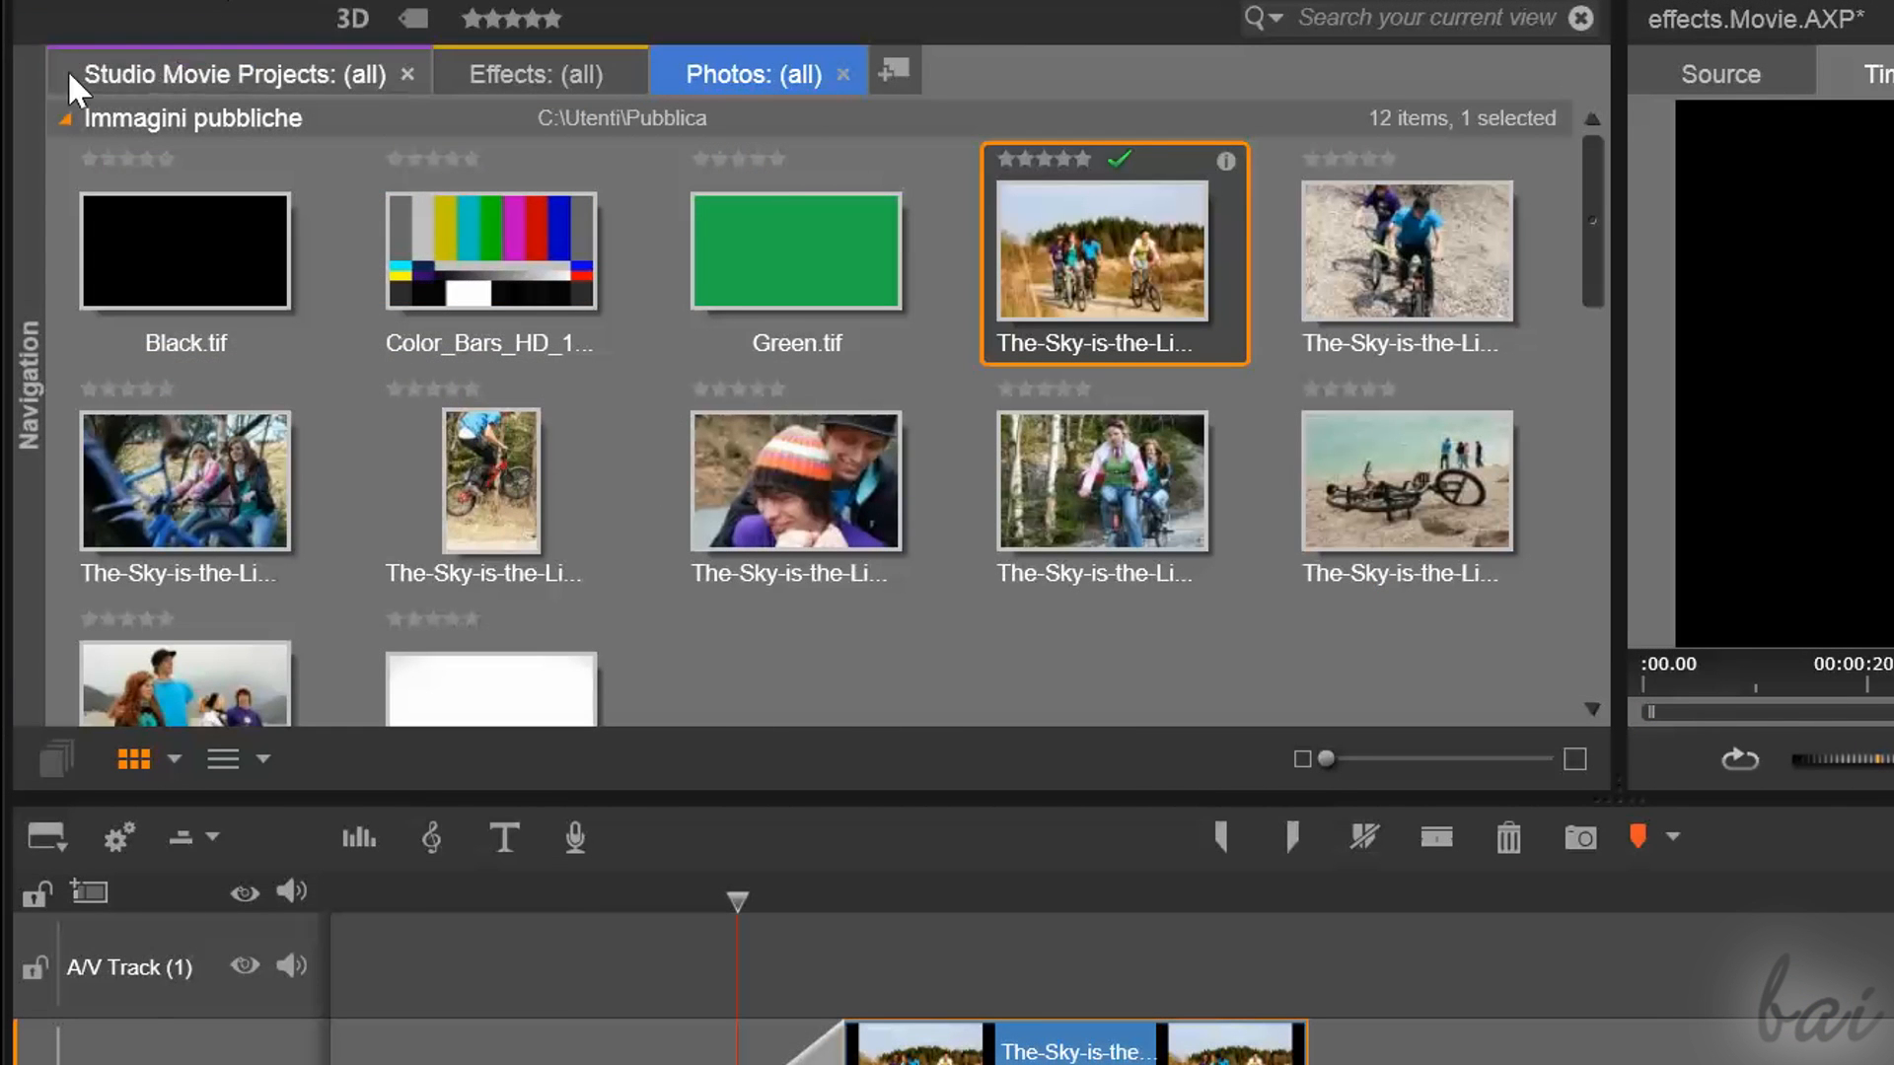
# Open the Transitions library and play a preview of the STB-Balloon transition
pyautogui.click(38, 69)
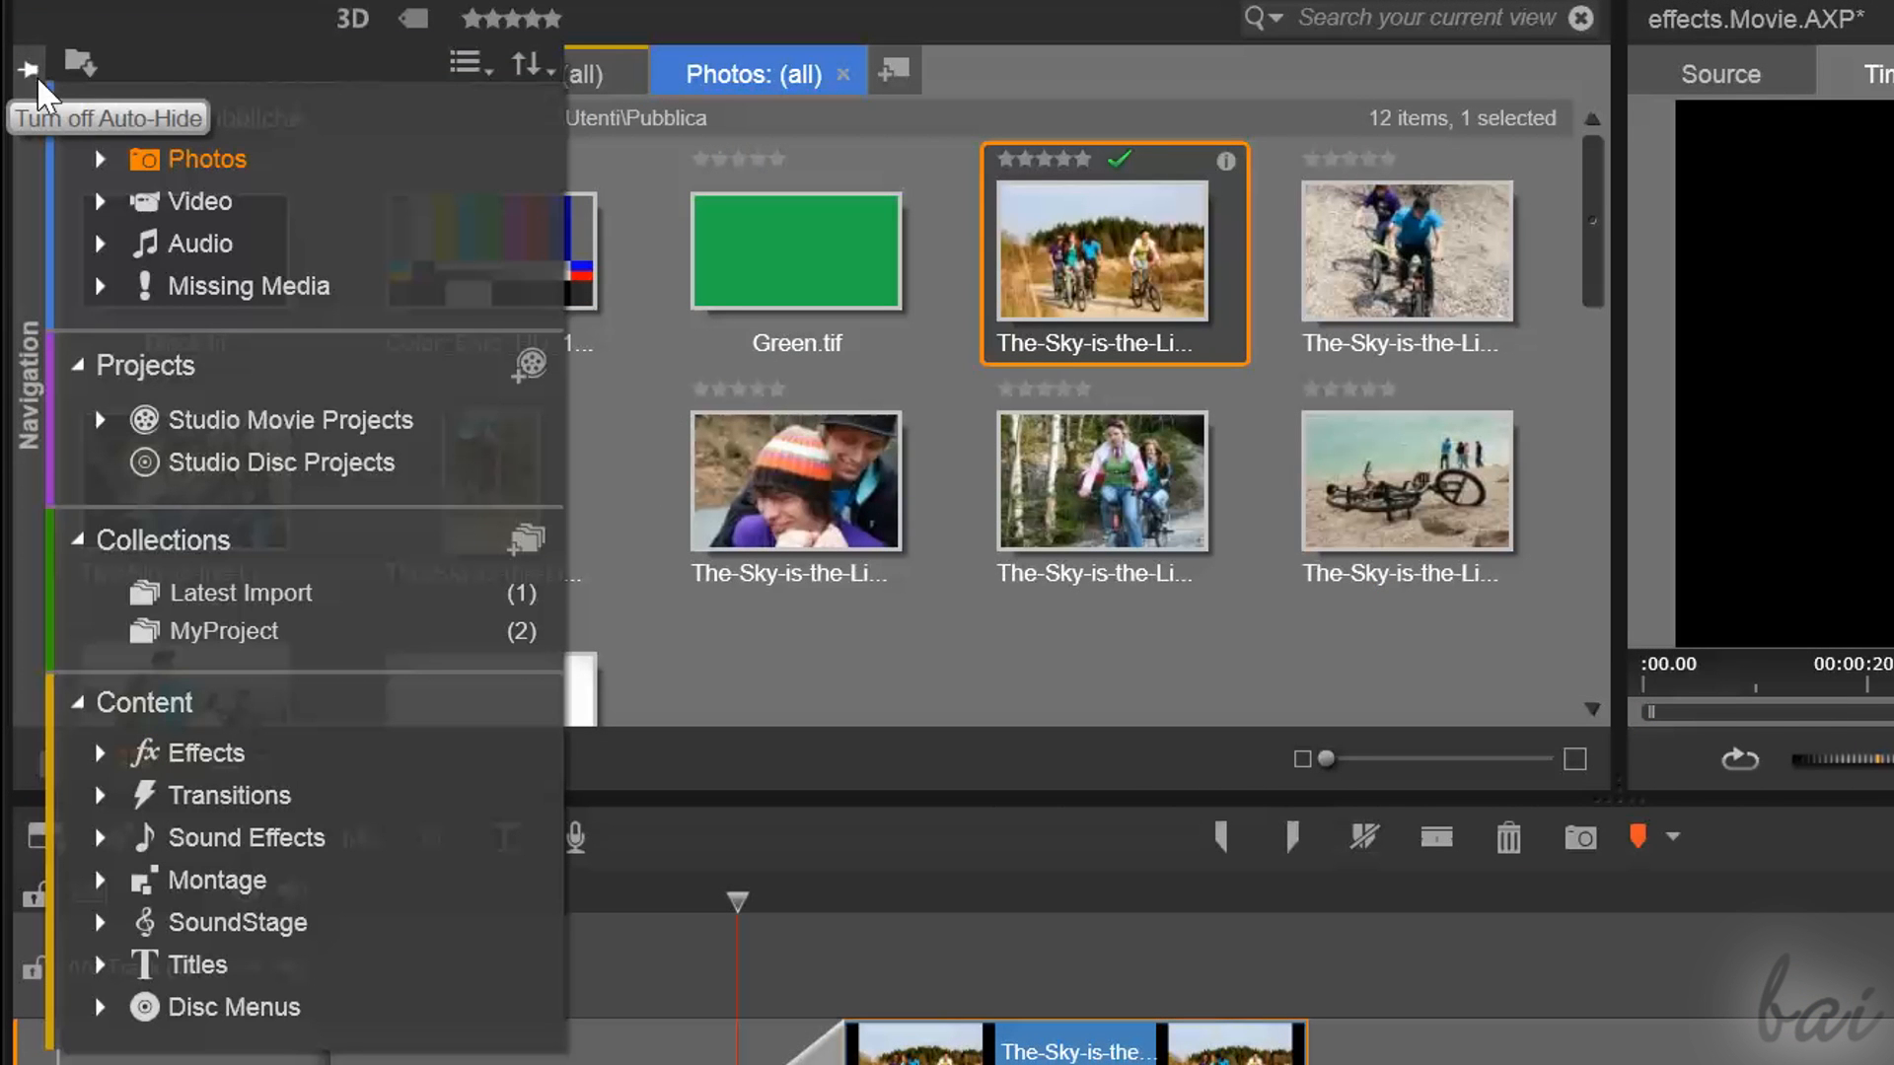
pyautogui.click(218, 807)
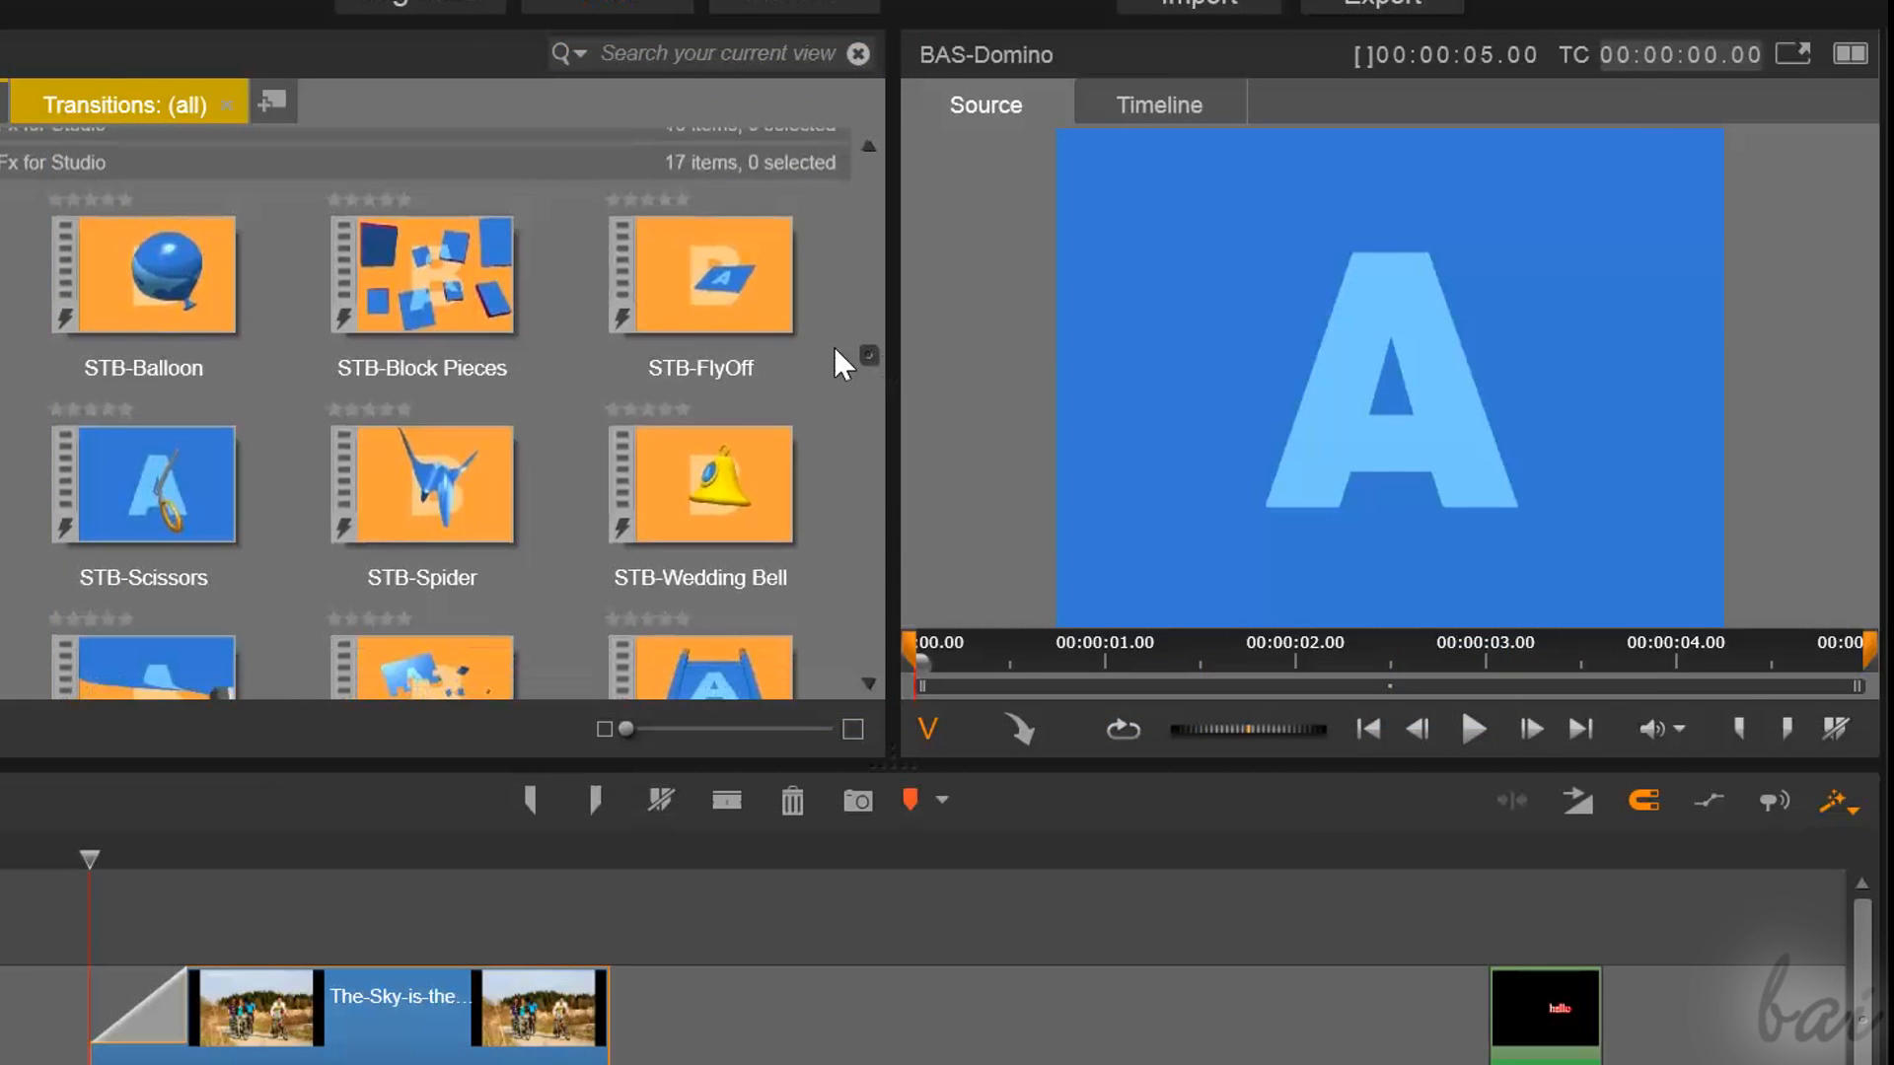
pyautogui.click(76, 346)
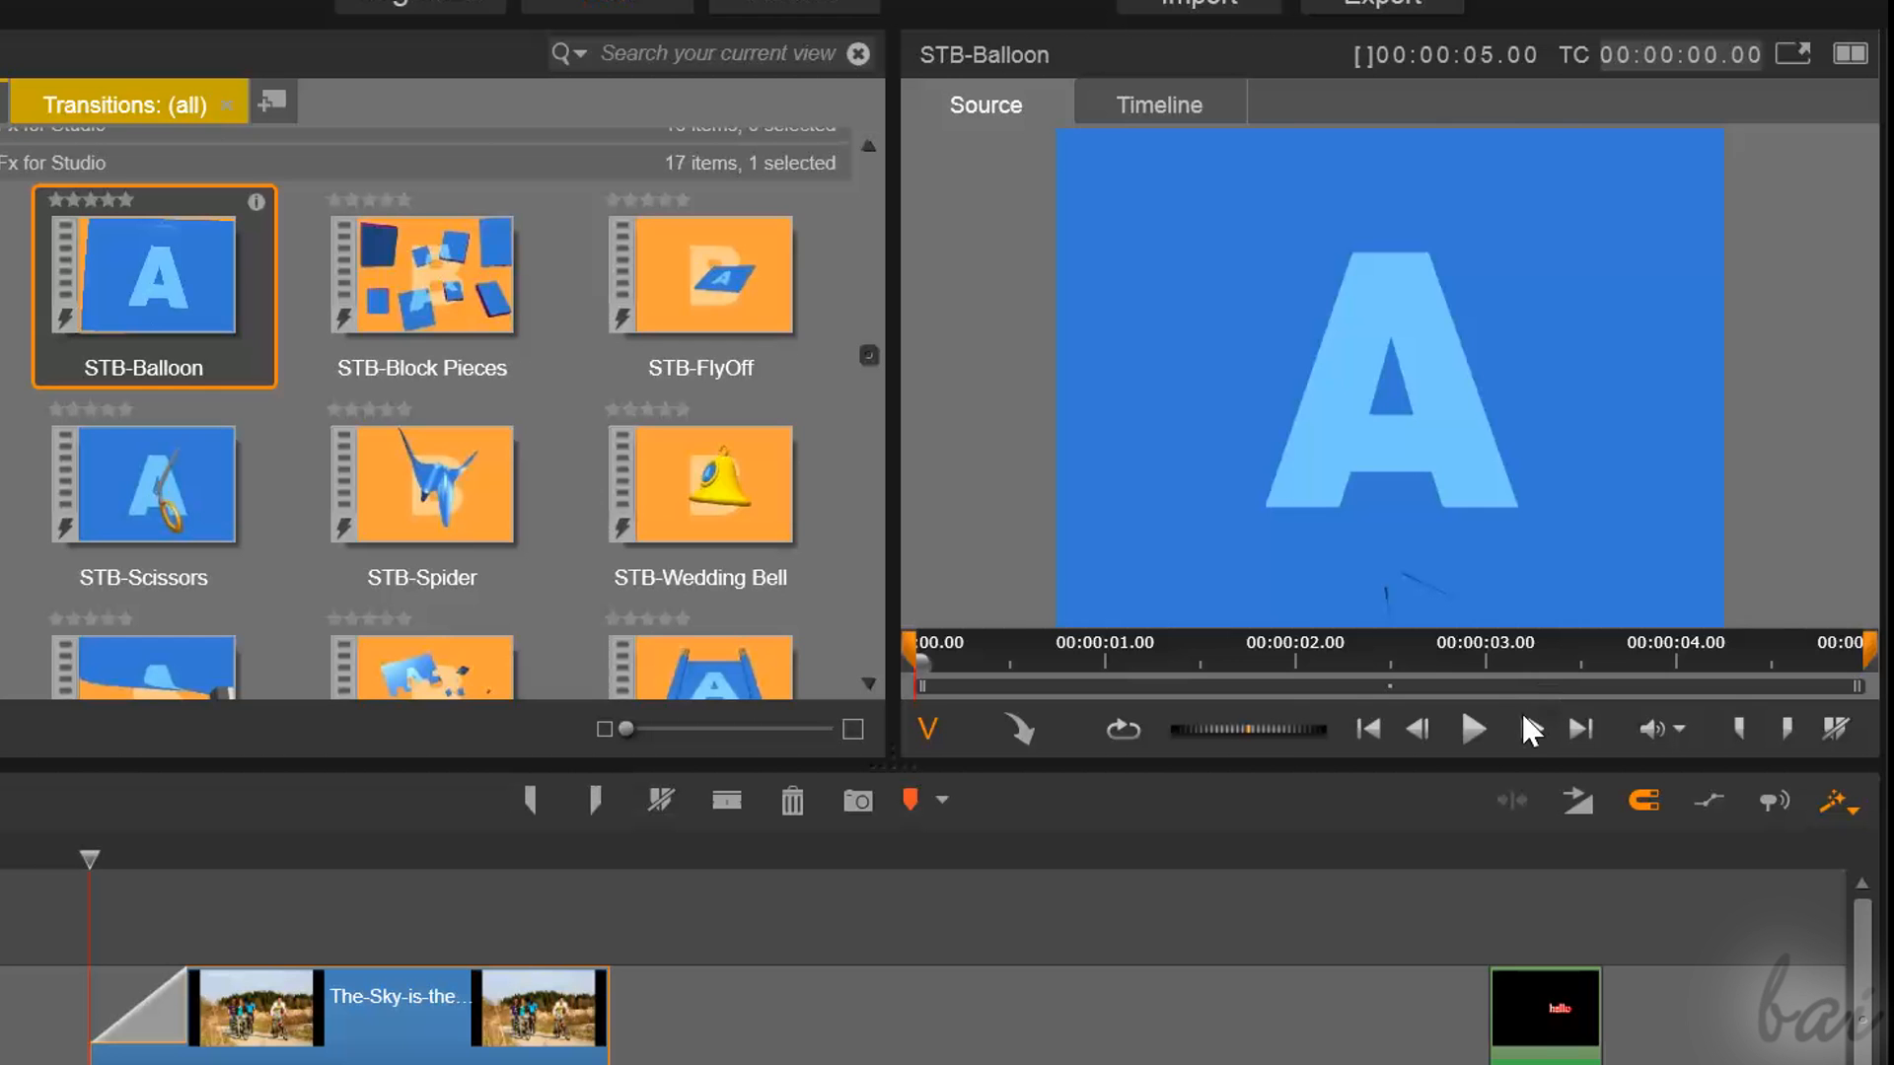
pyautogui.click(1467, 738)
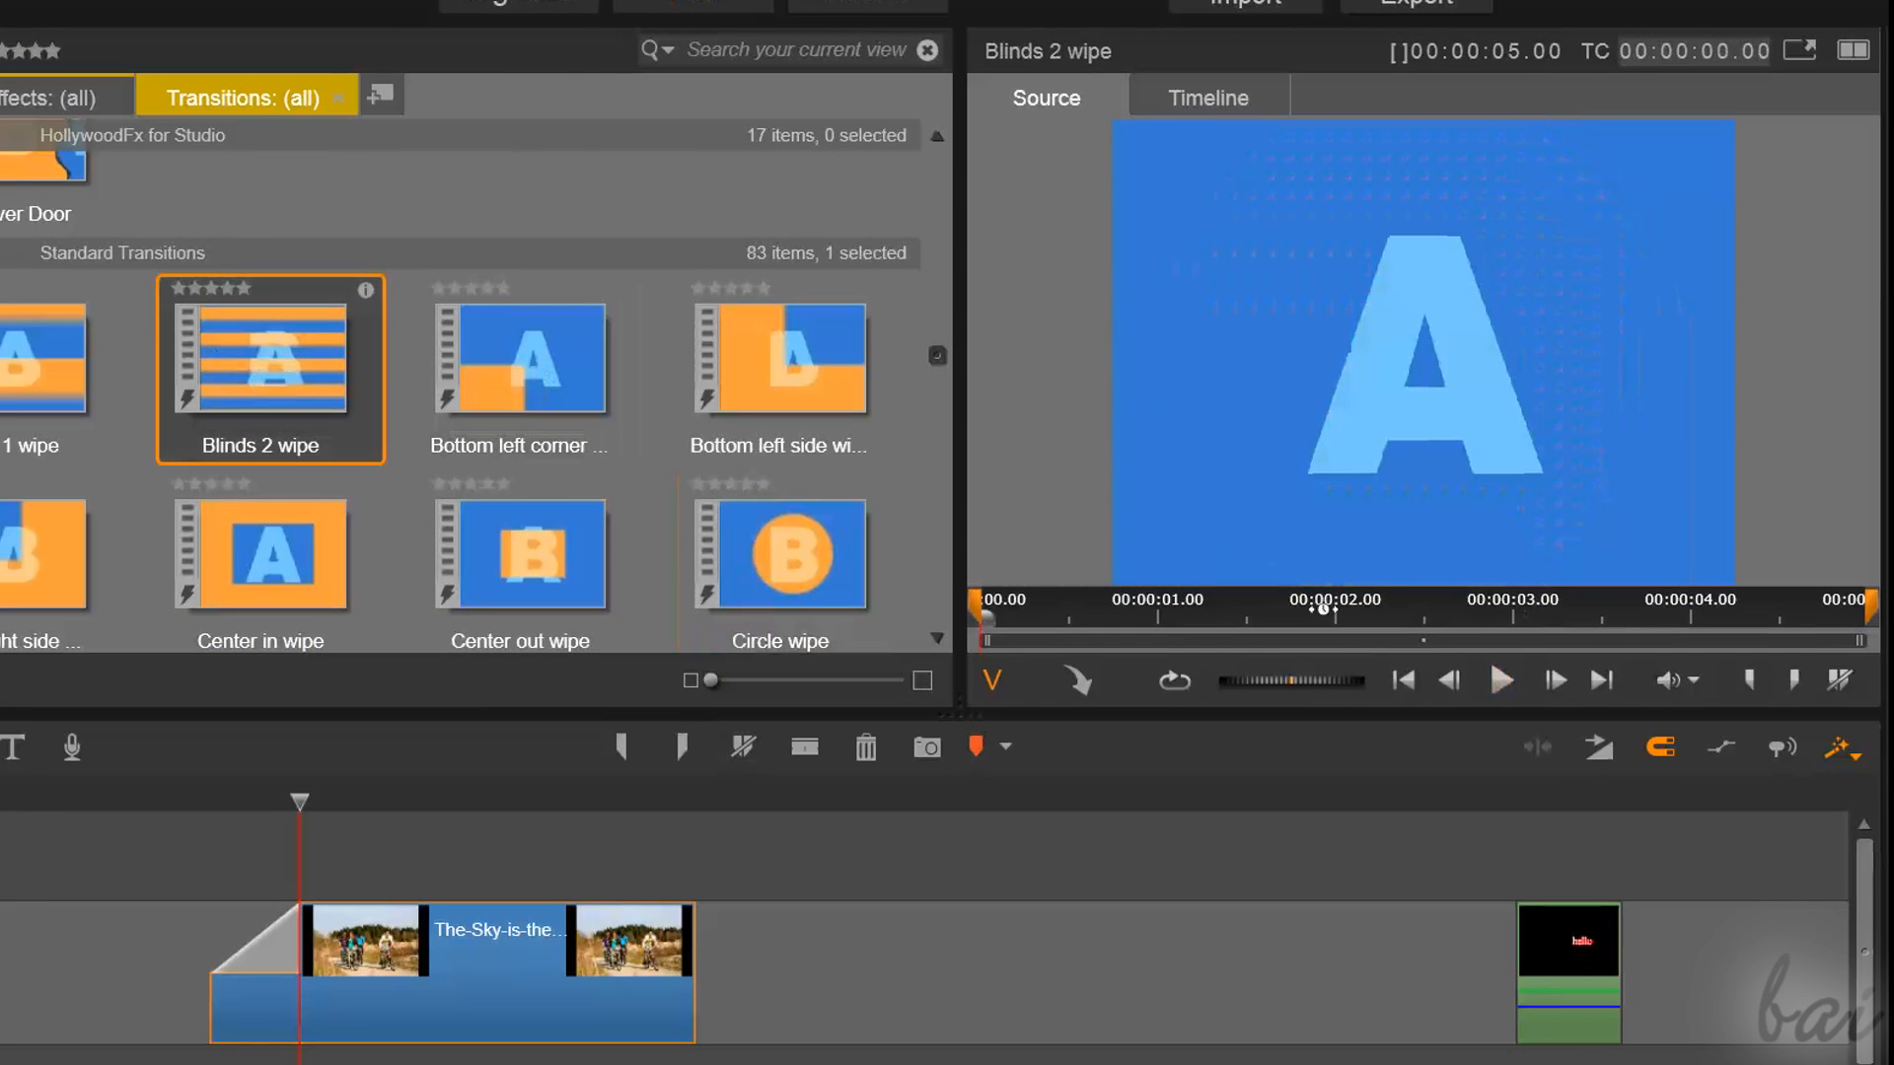
# Preview Blinds 2 wipe, apply it to the fade at the start of the photo clip, and scrub through the result
pyautogui.click(1504, 683)
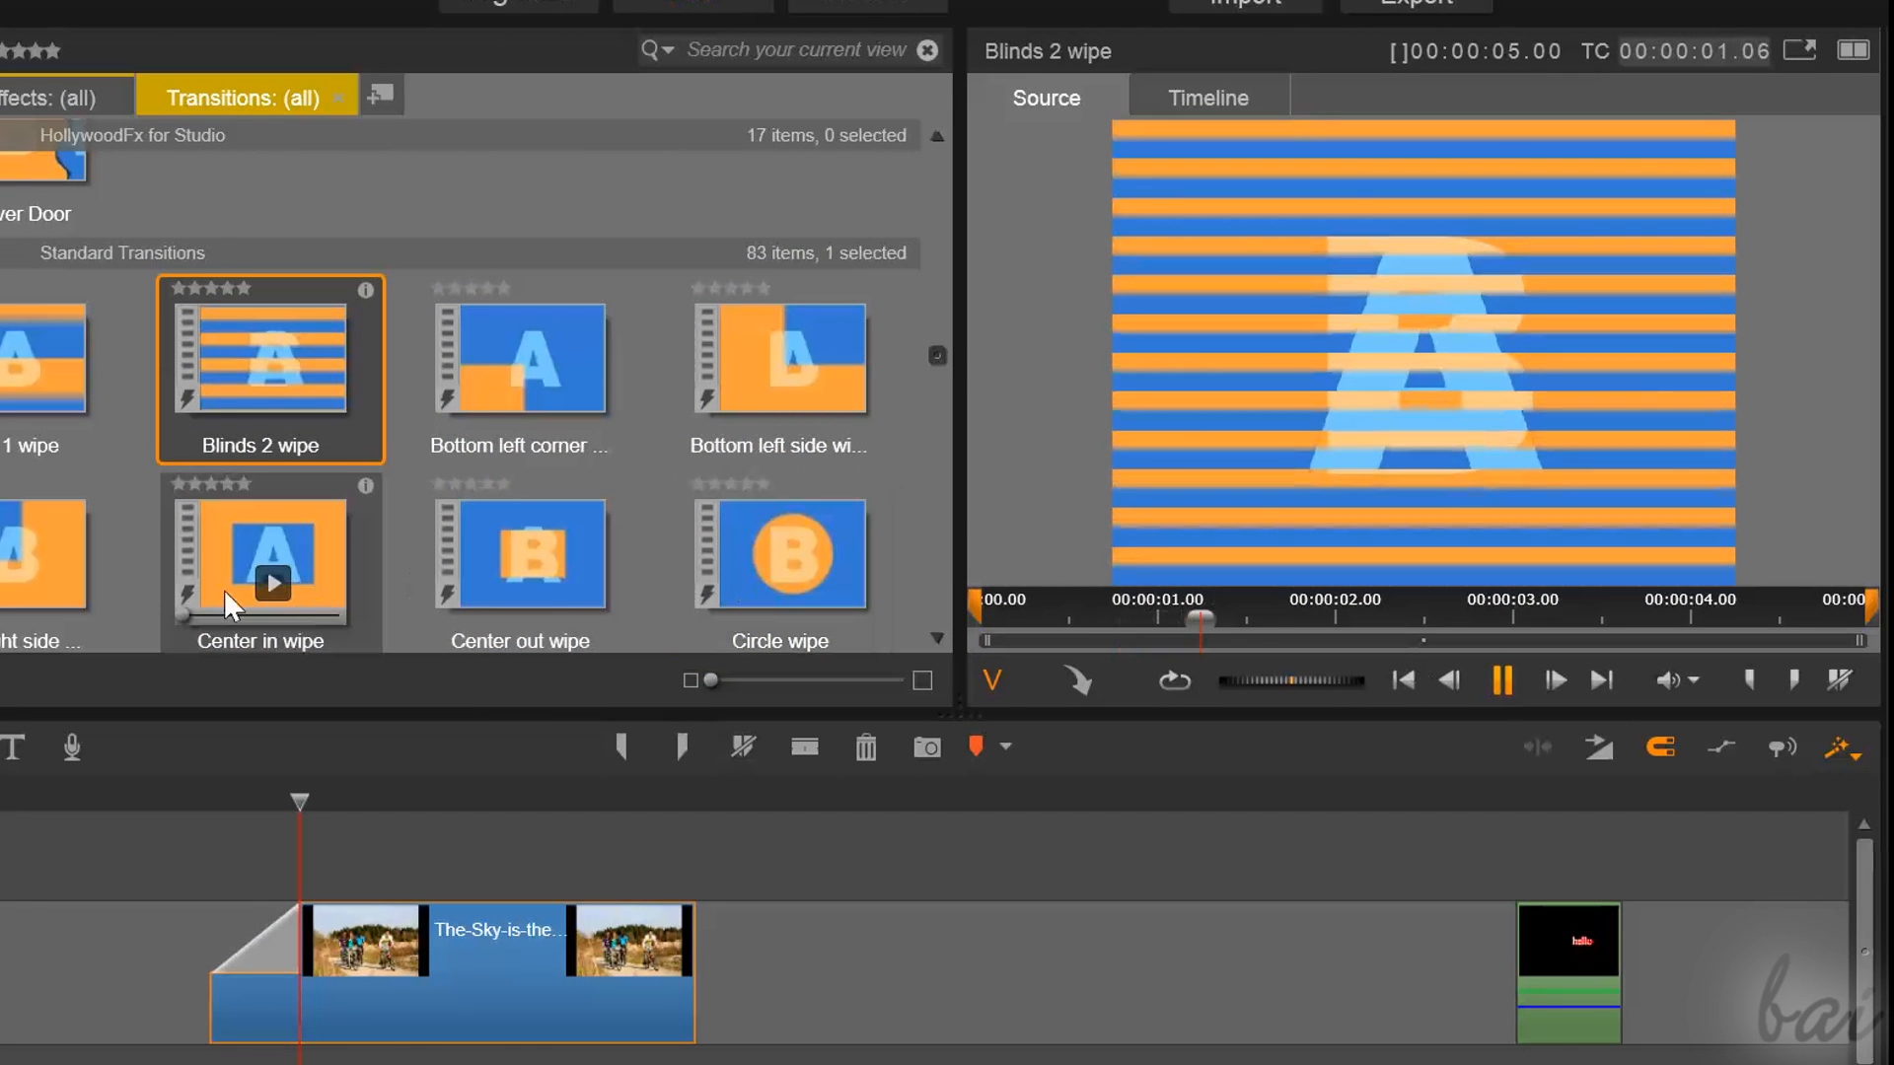
pyautogui.moveTo(255, 449)
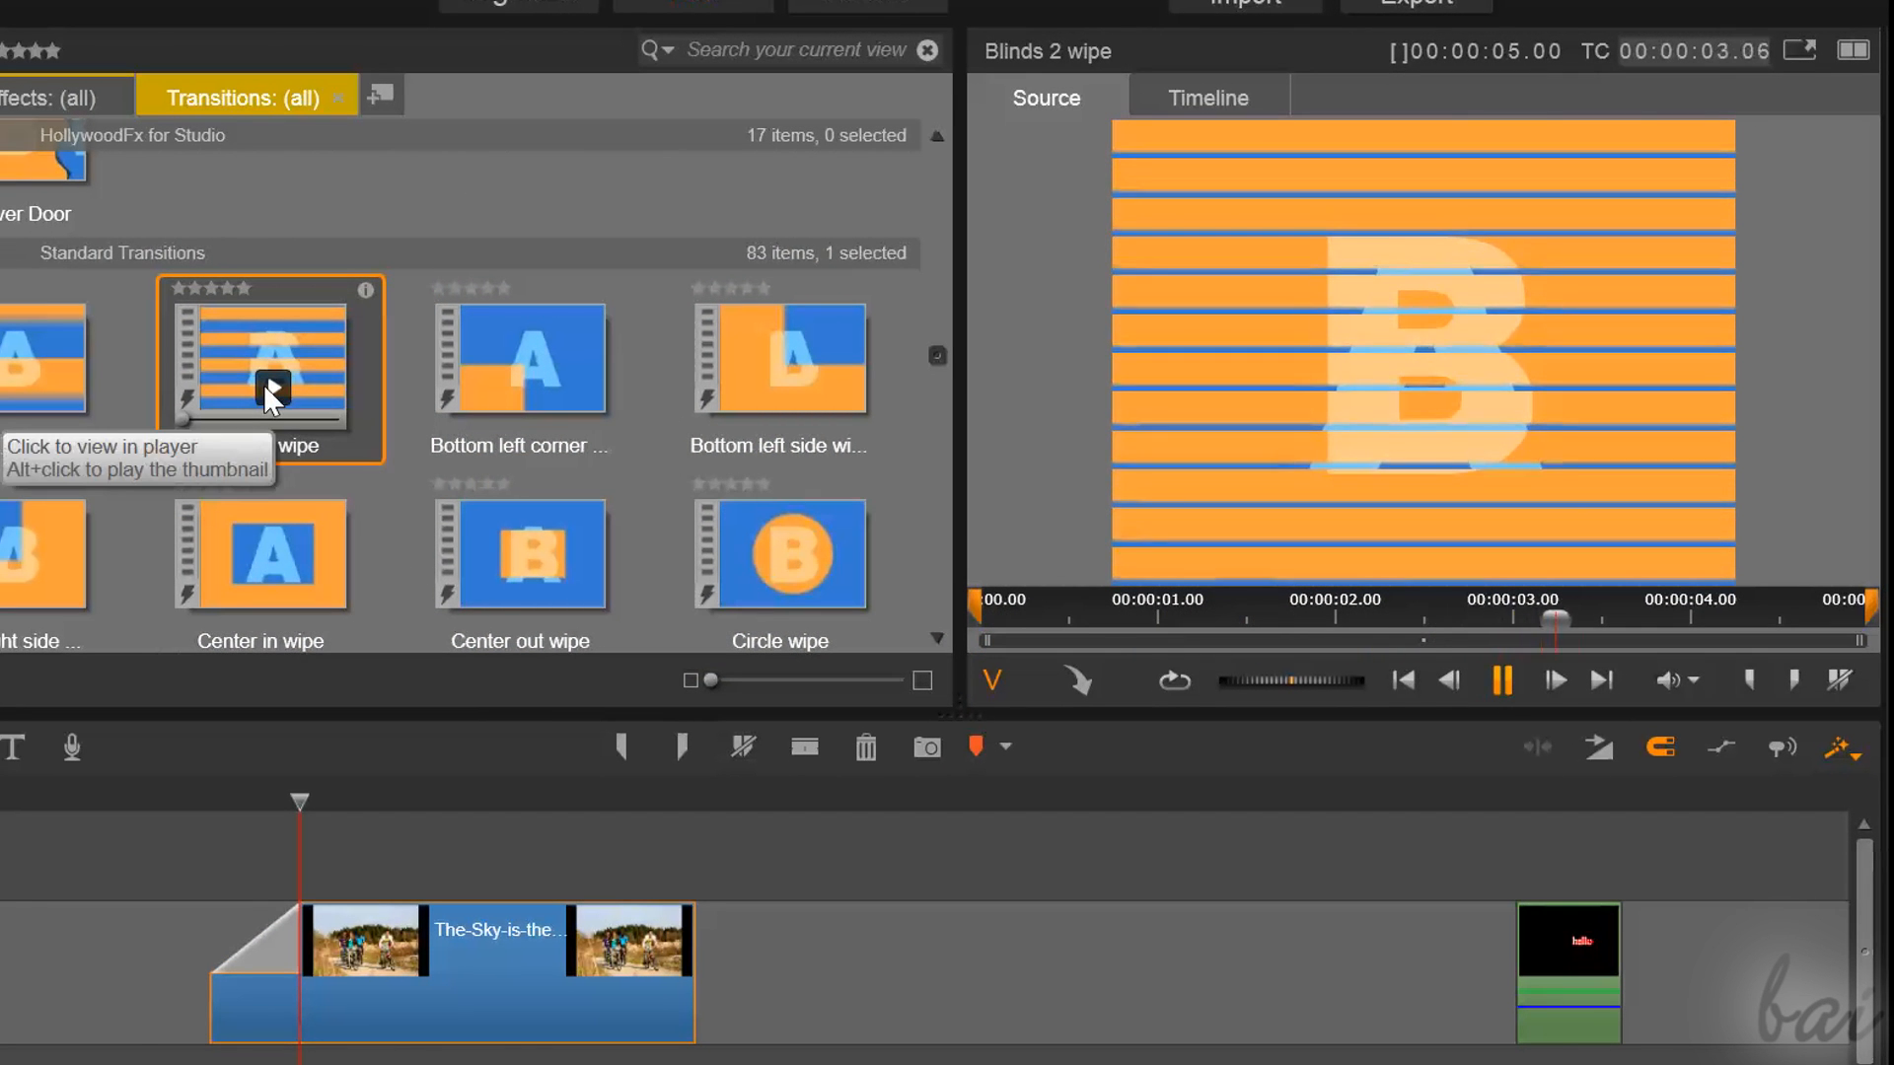
pyautogui.moveTo(286, 373); pyautogui.dragTo(145, 842)
pyautogui.moveTo(215, 936); pyautogui.dragTo(217, 937)
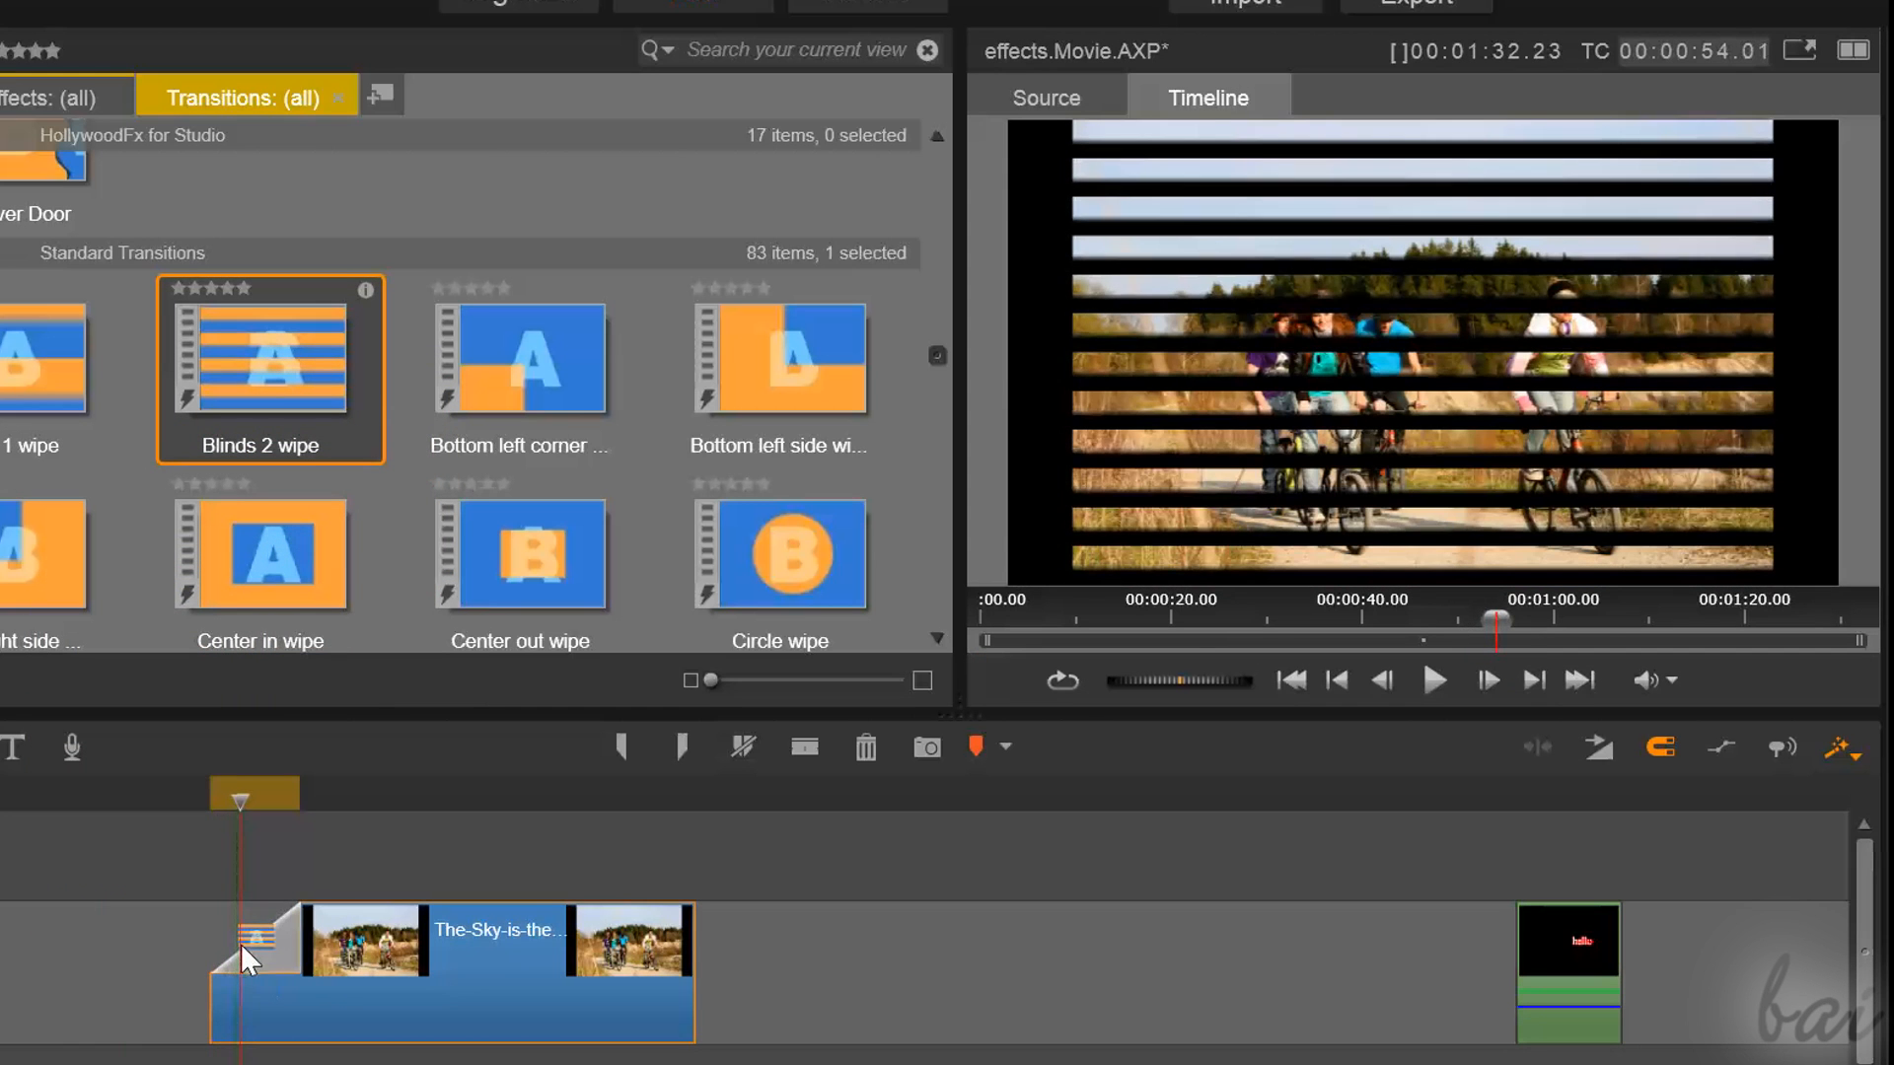
pyautogui.moveTo(239, 790); pyautogui.dragTo(367, 888)
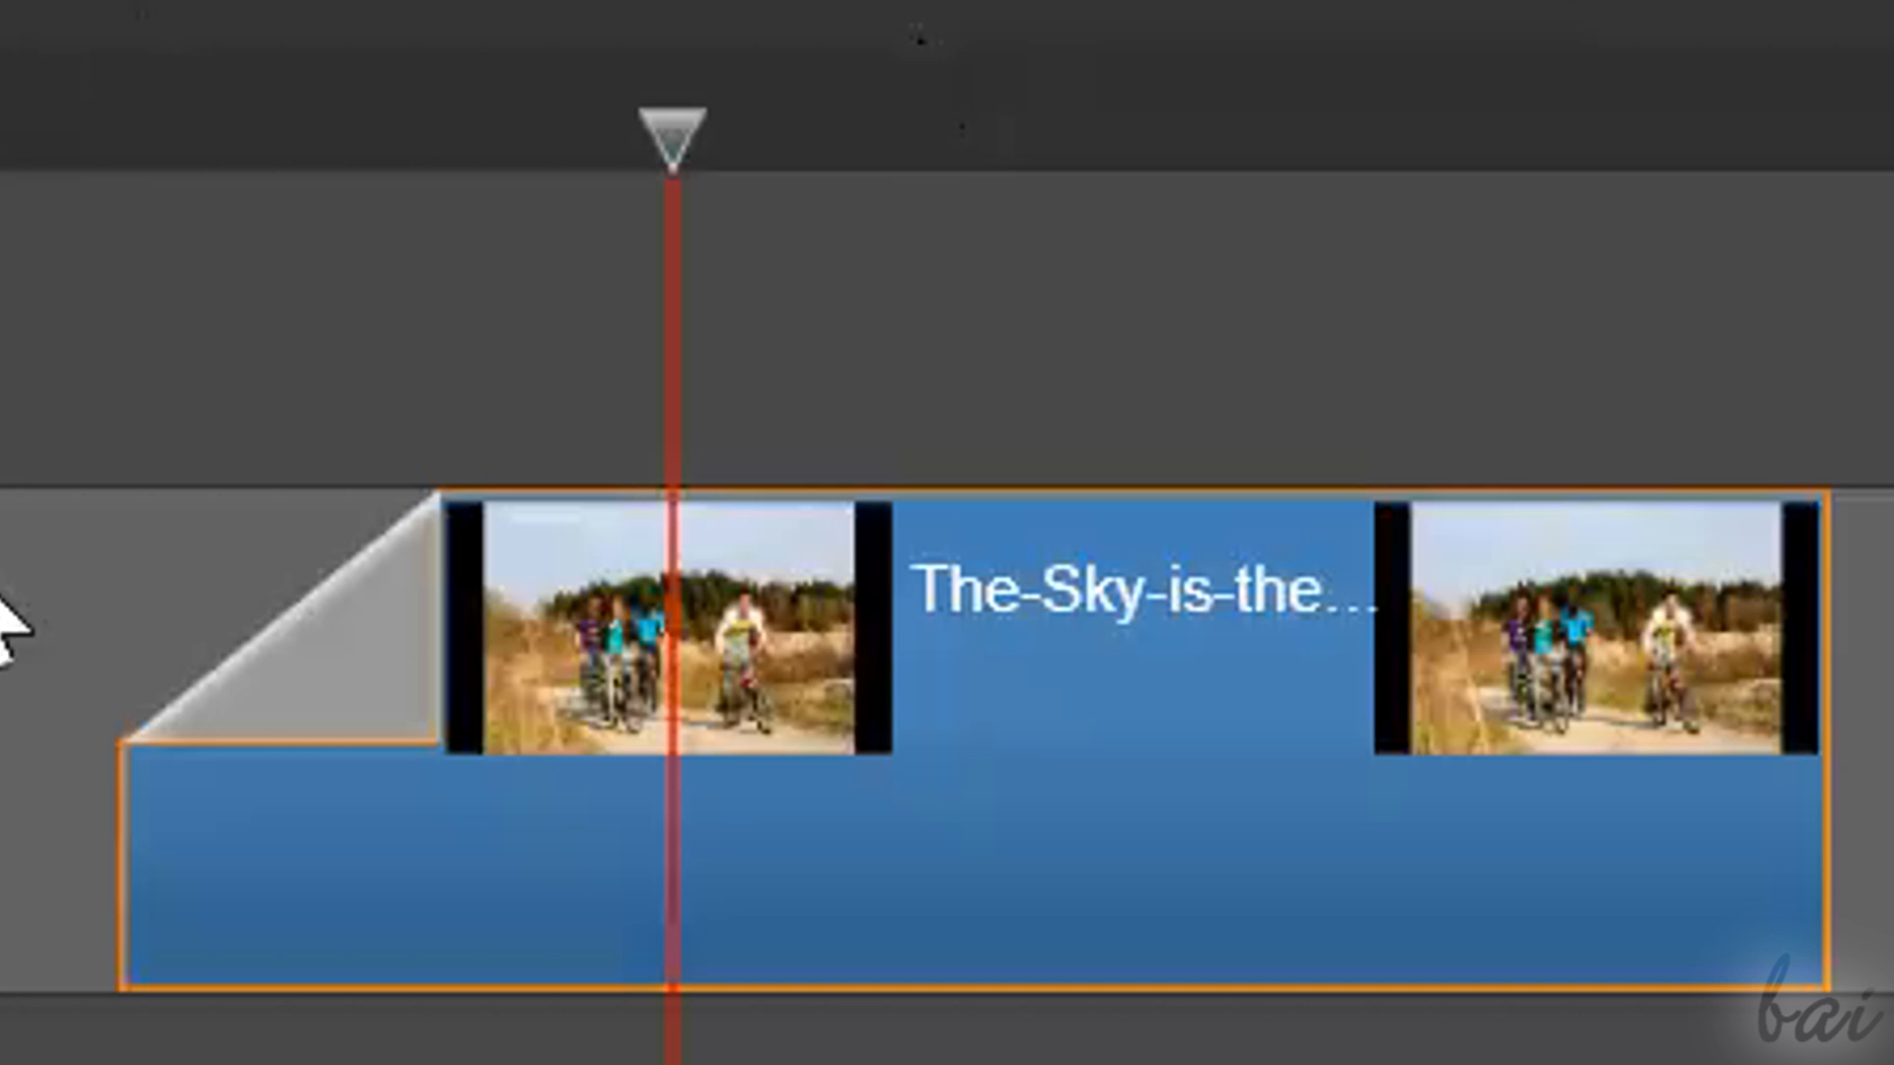
# Remove the Blinds 2 wipe transition from the start of the photo clip
pyautogui.moveTo(265, 665)
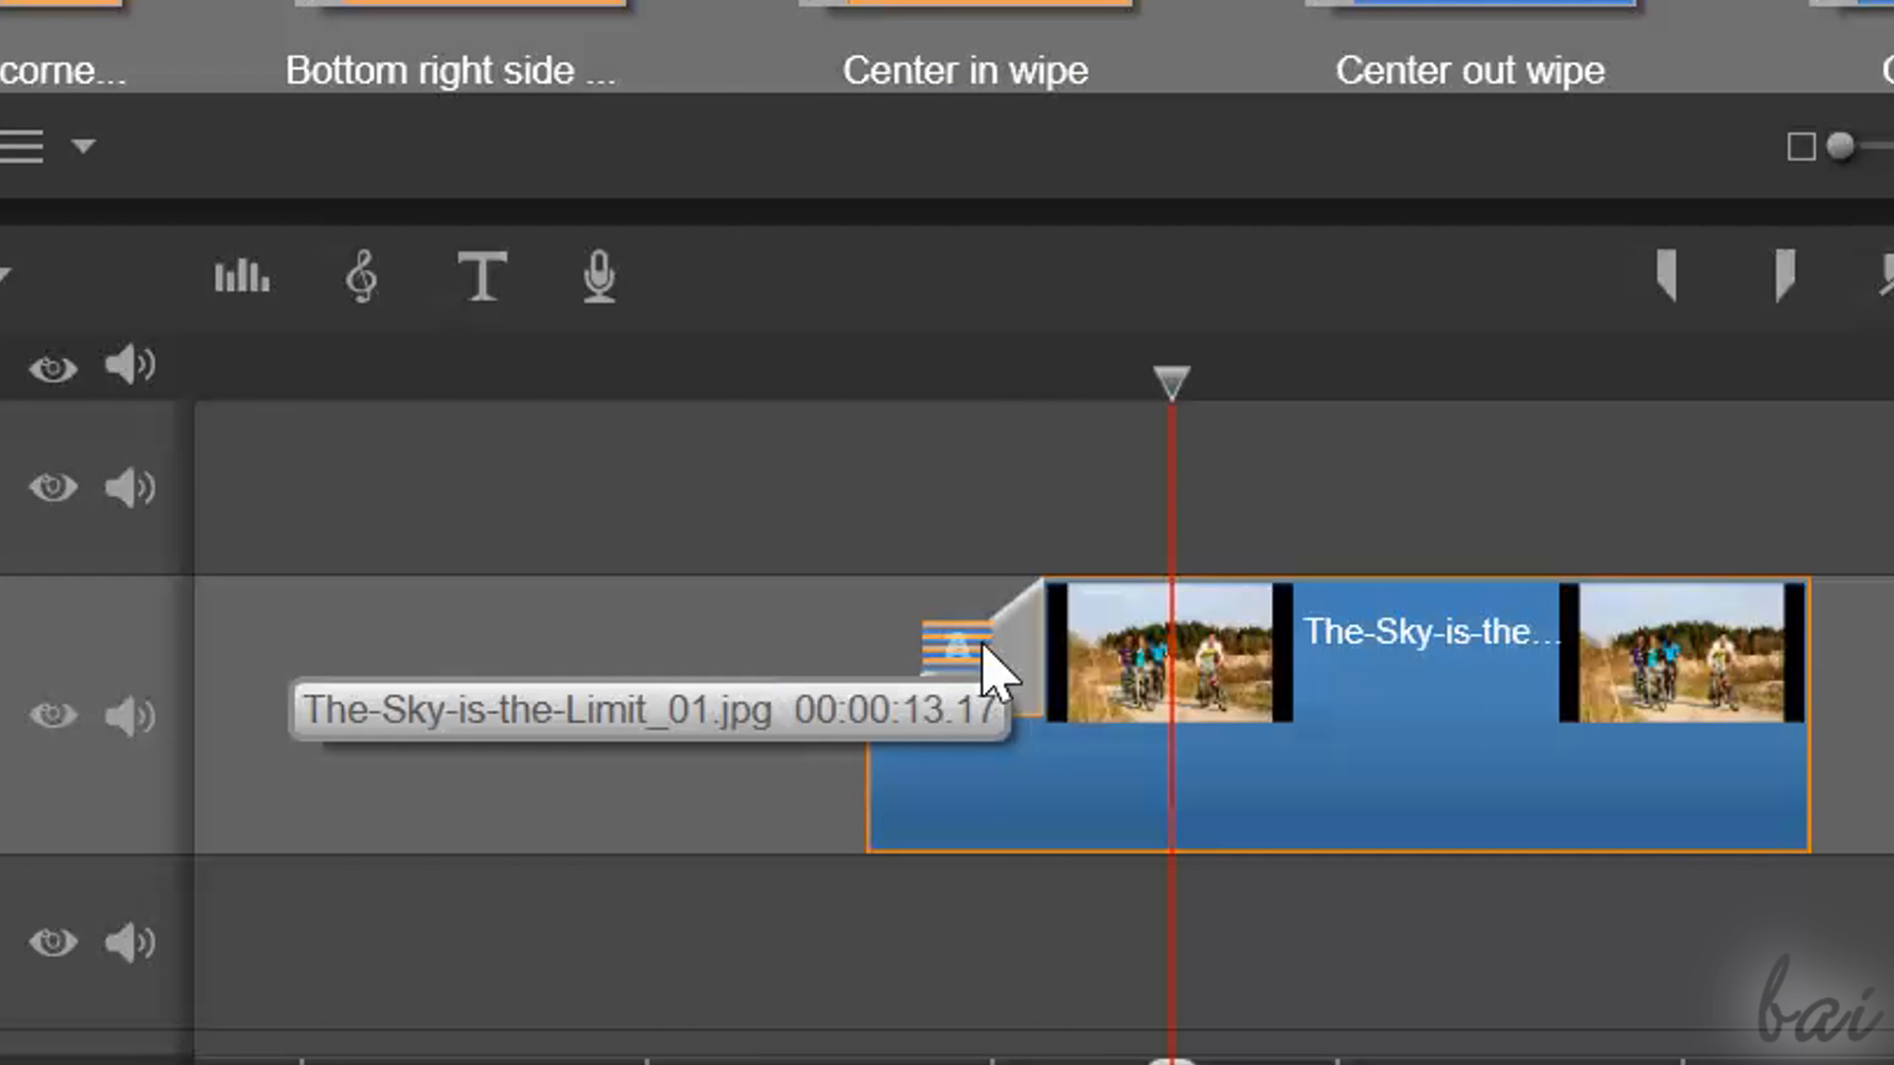
pyautogui.rightClick(984, 646)
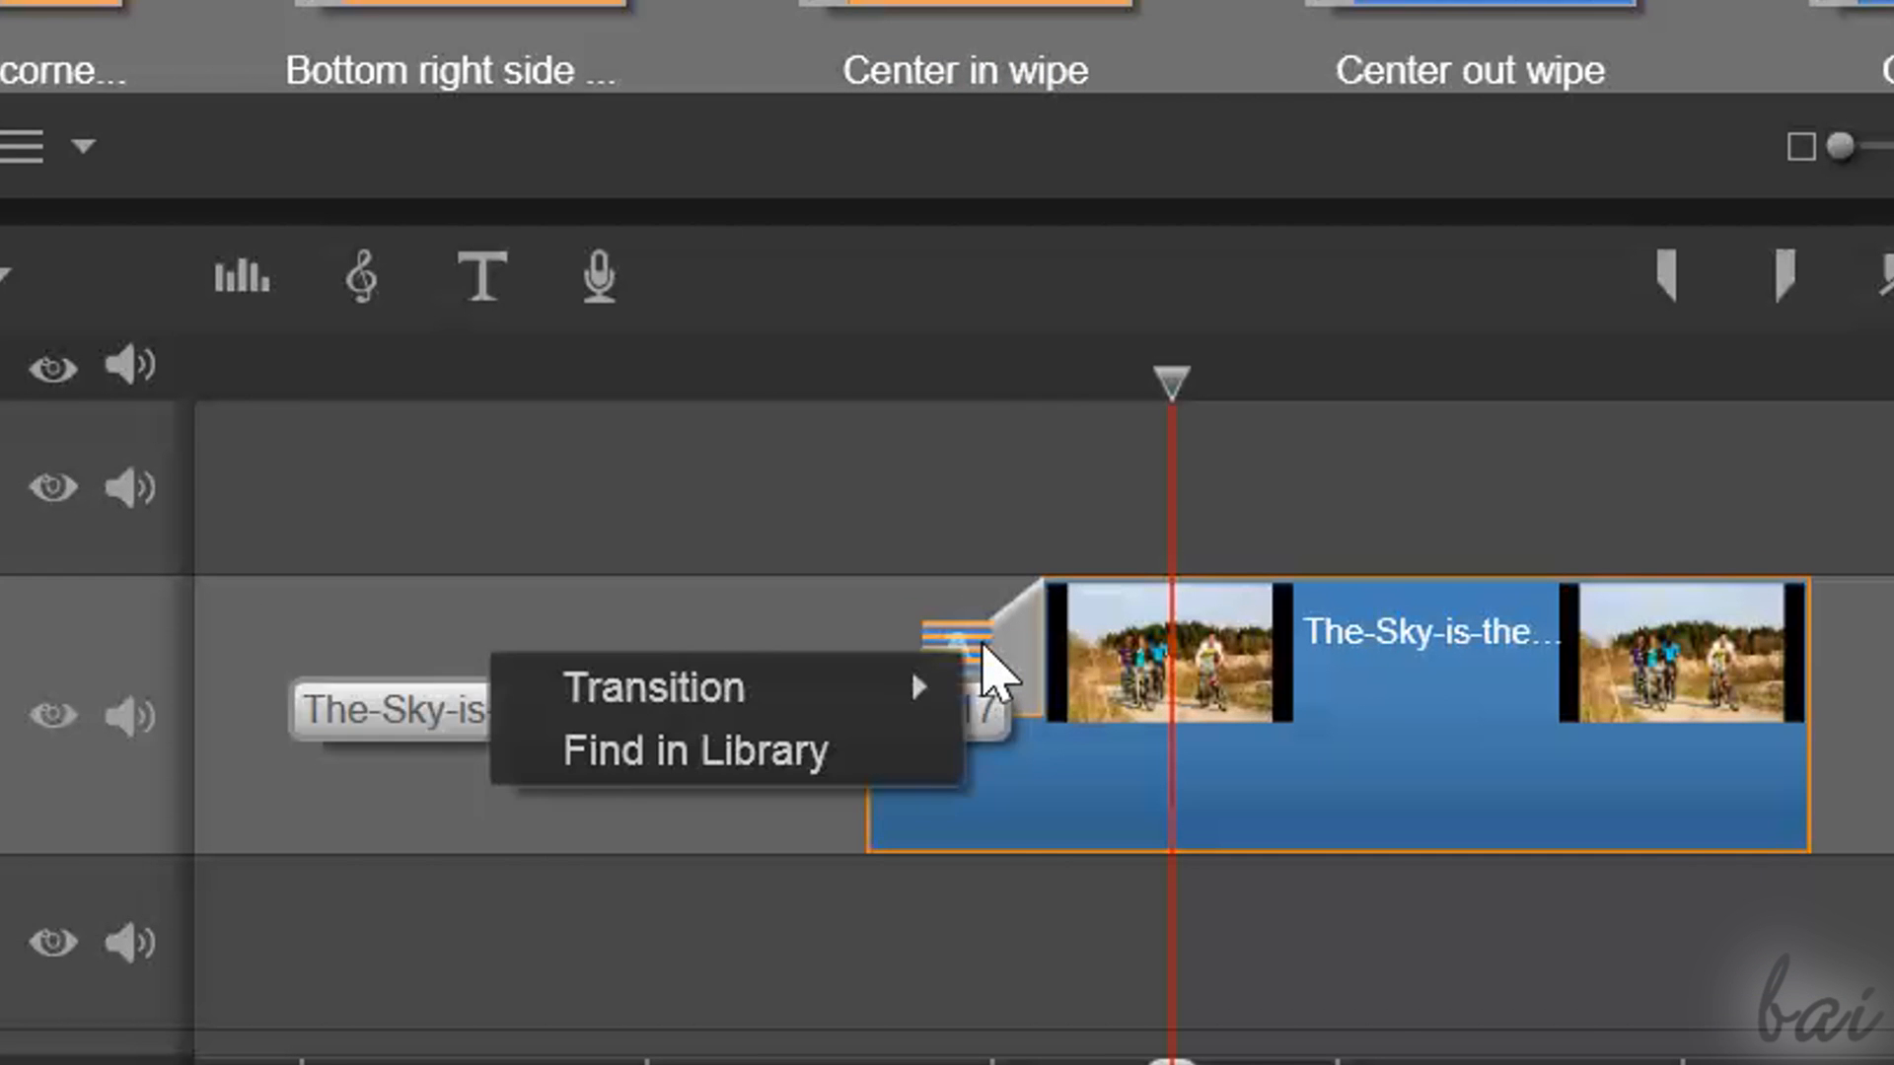
pyautogui.moveTo(799, 703)
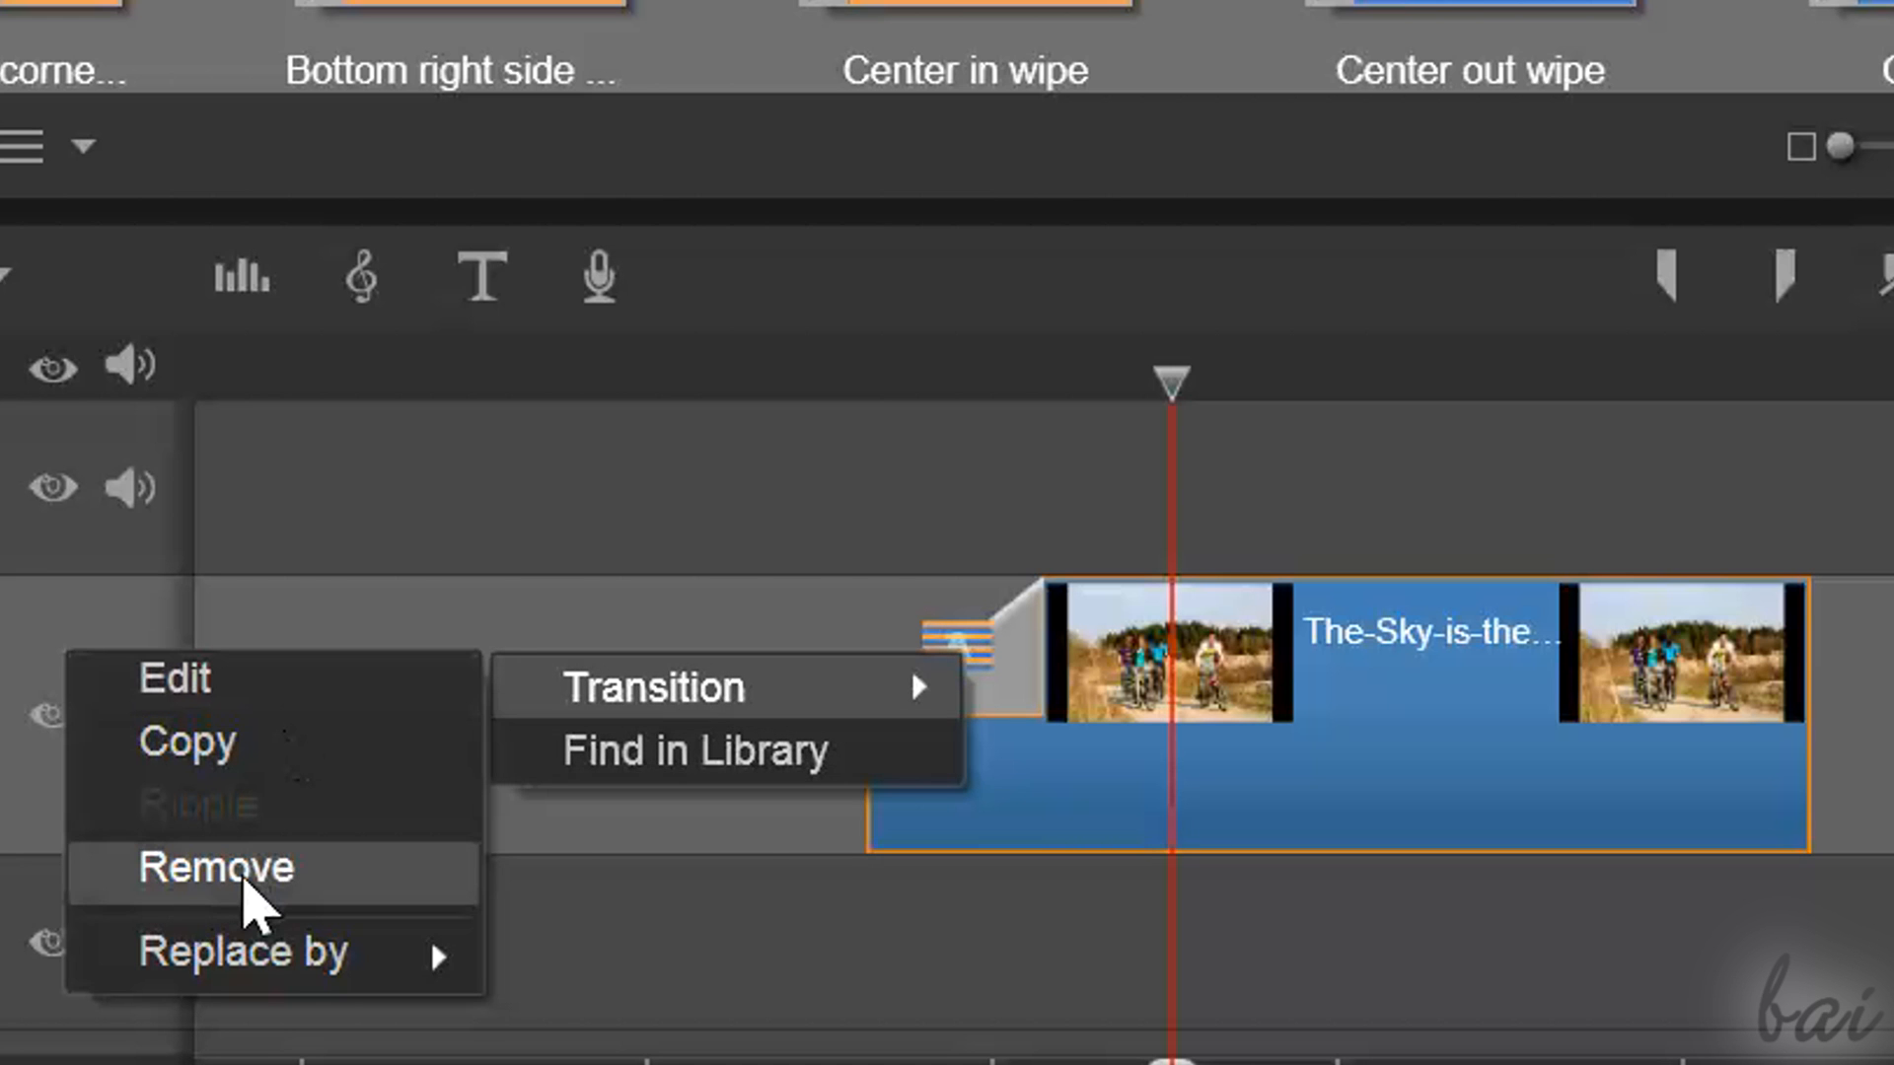
pyautogui.click(246, 885)
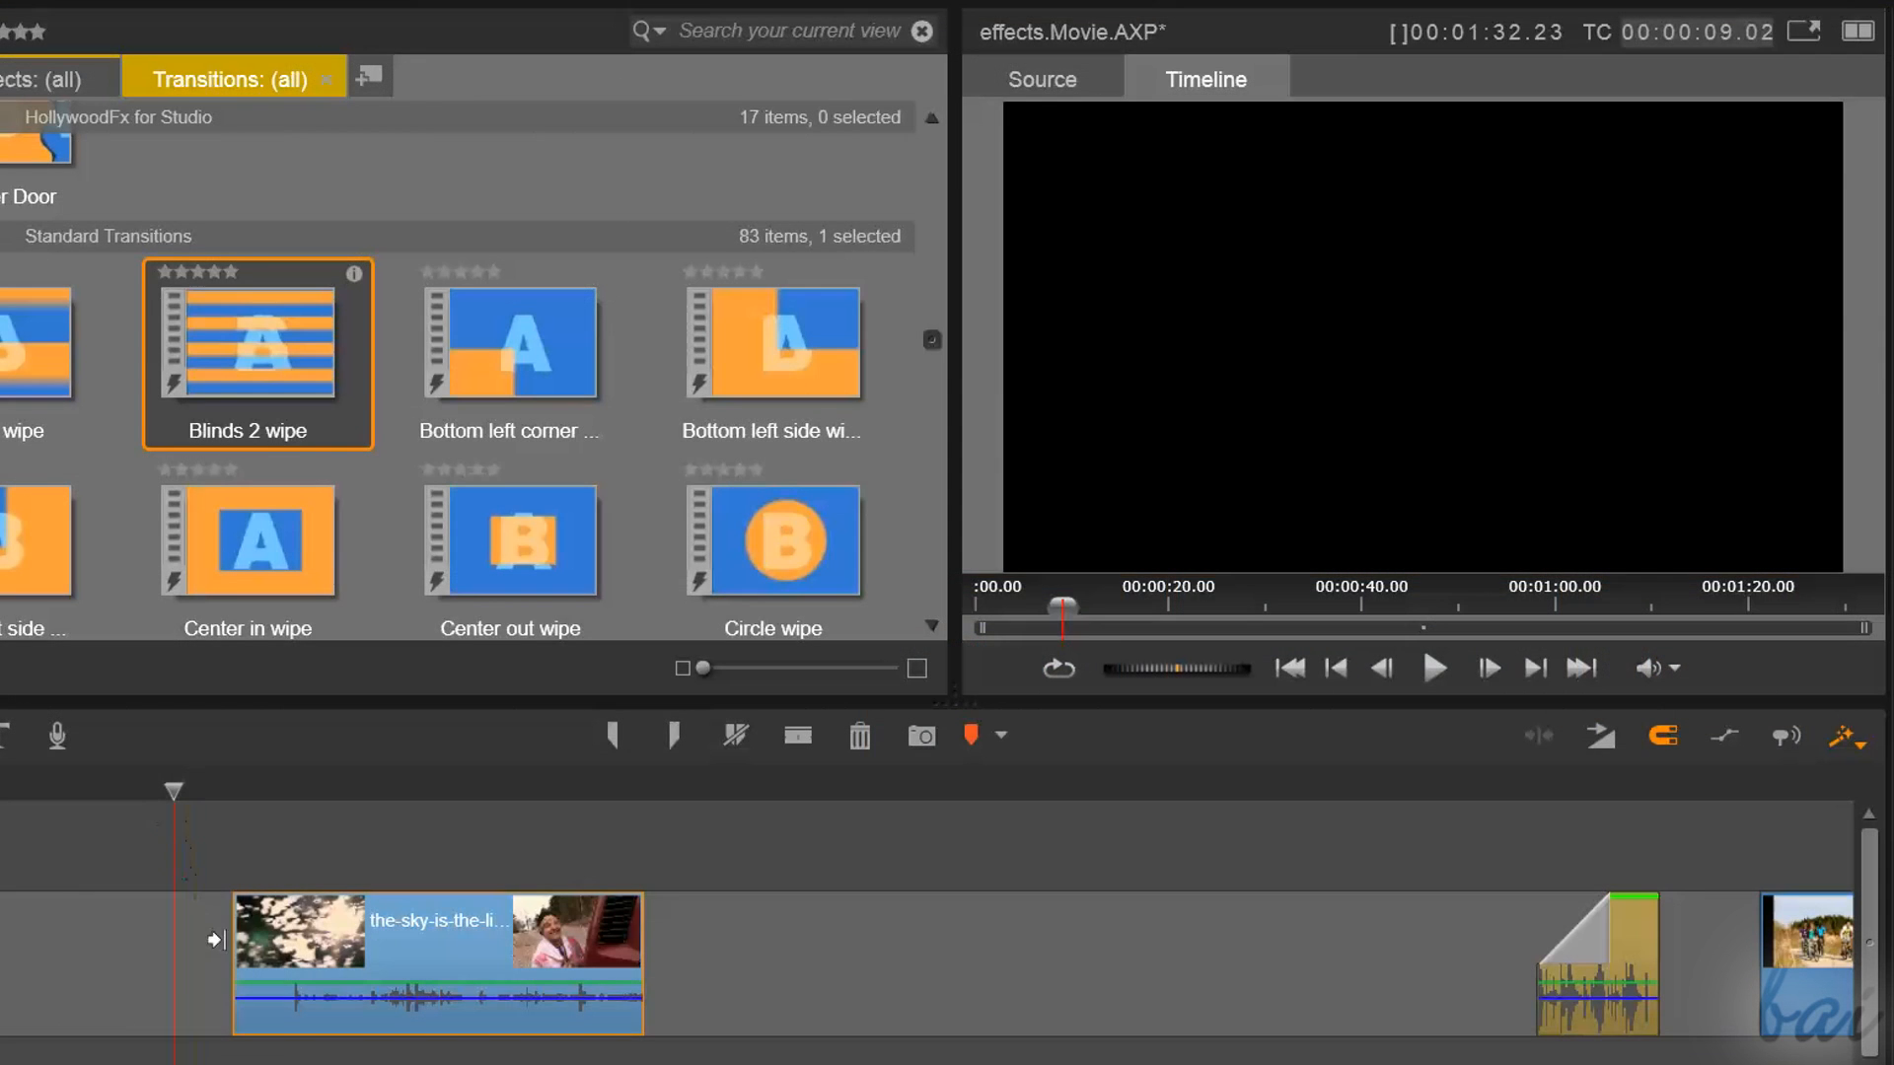
# Add a 04.01 fade-in and a 03.21 fade-out to the the-sky-is-the-limit video clip
pyautogui.moveTo(241, 903); pyautogui.dragTo(380, 905)
pyautogui.moveTo(631, 900); pyautogui.dragTo(504, 894)
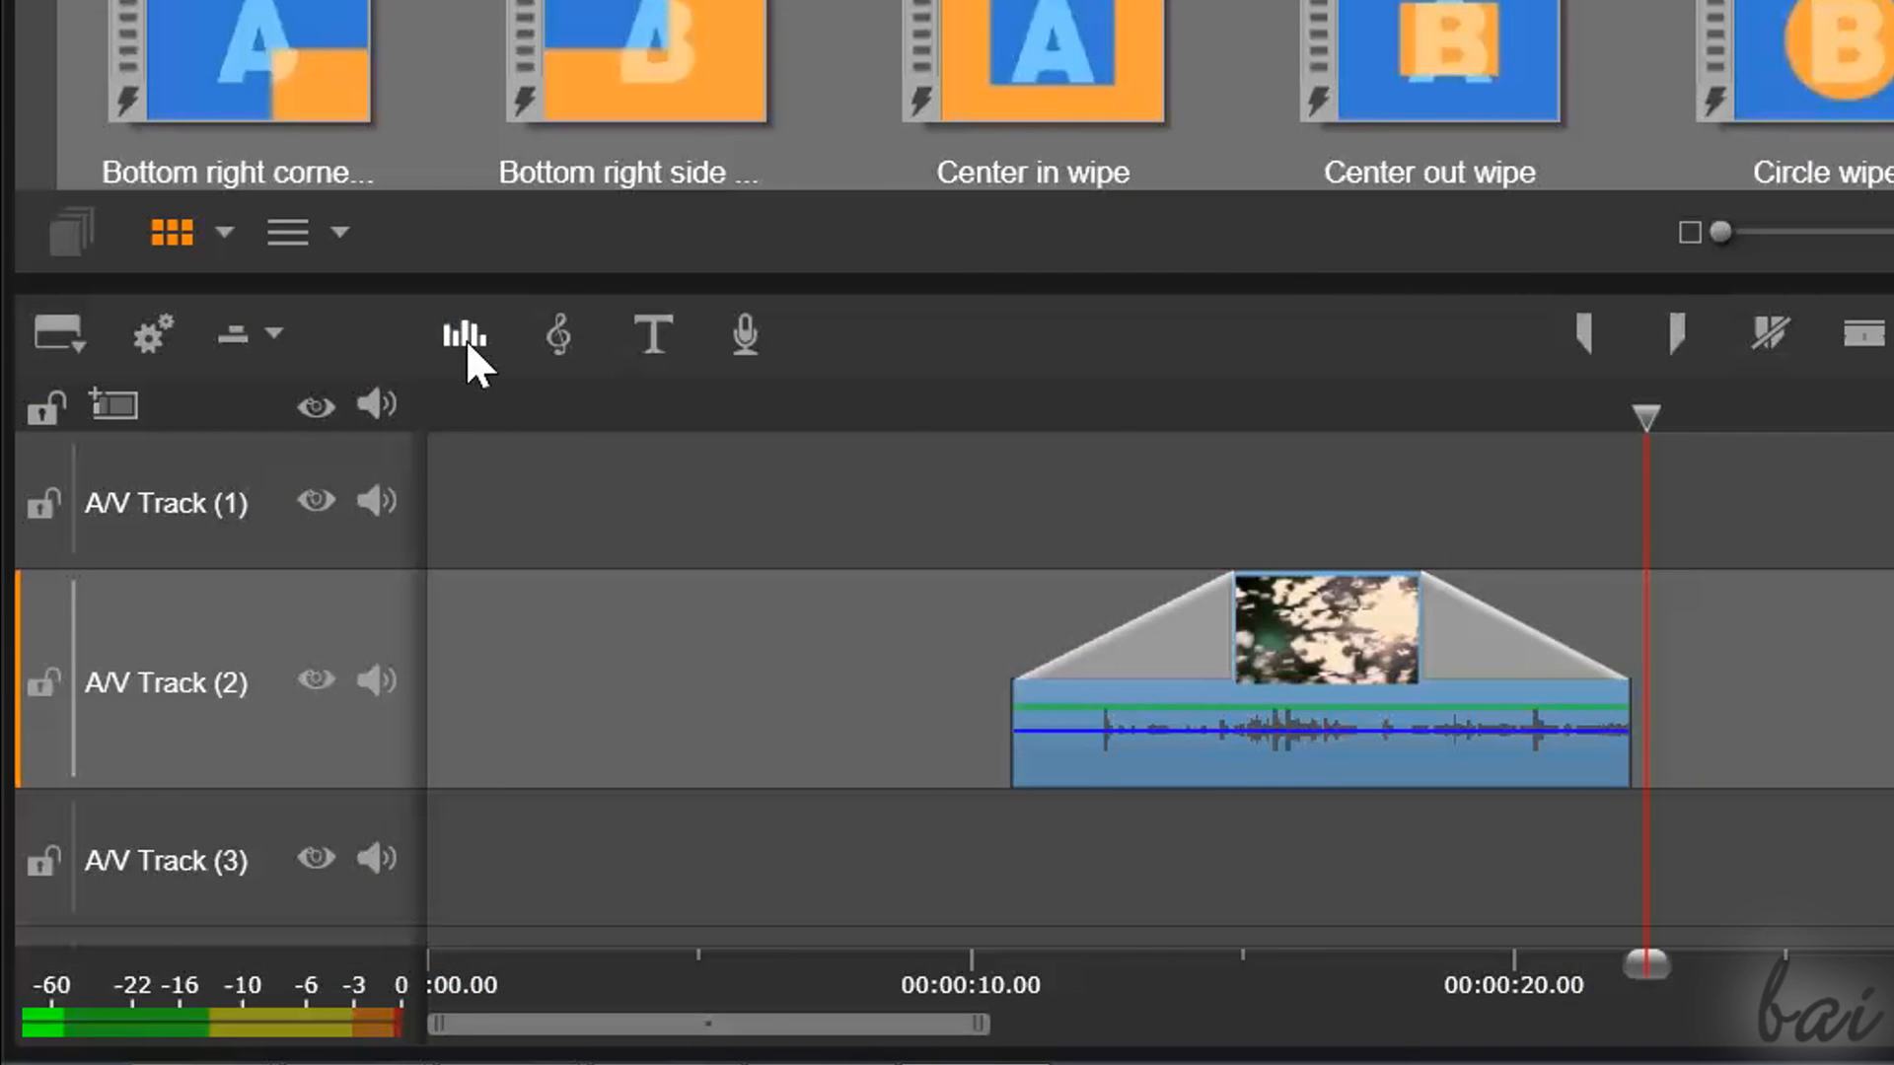
# Show the audio mixer and add volume keyframes to the video clip so its sound rises gradually at the start
pyautogui.click(466, 339)
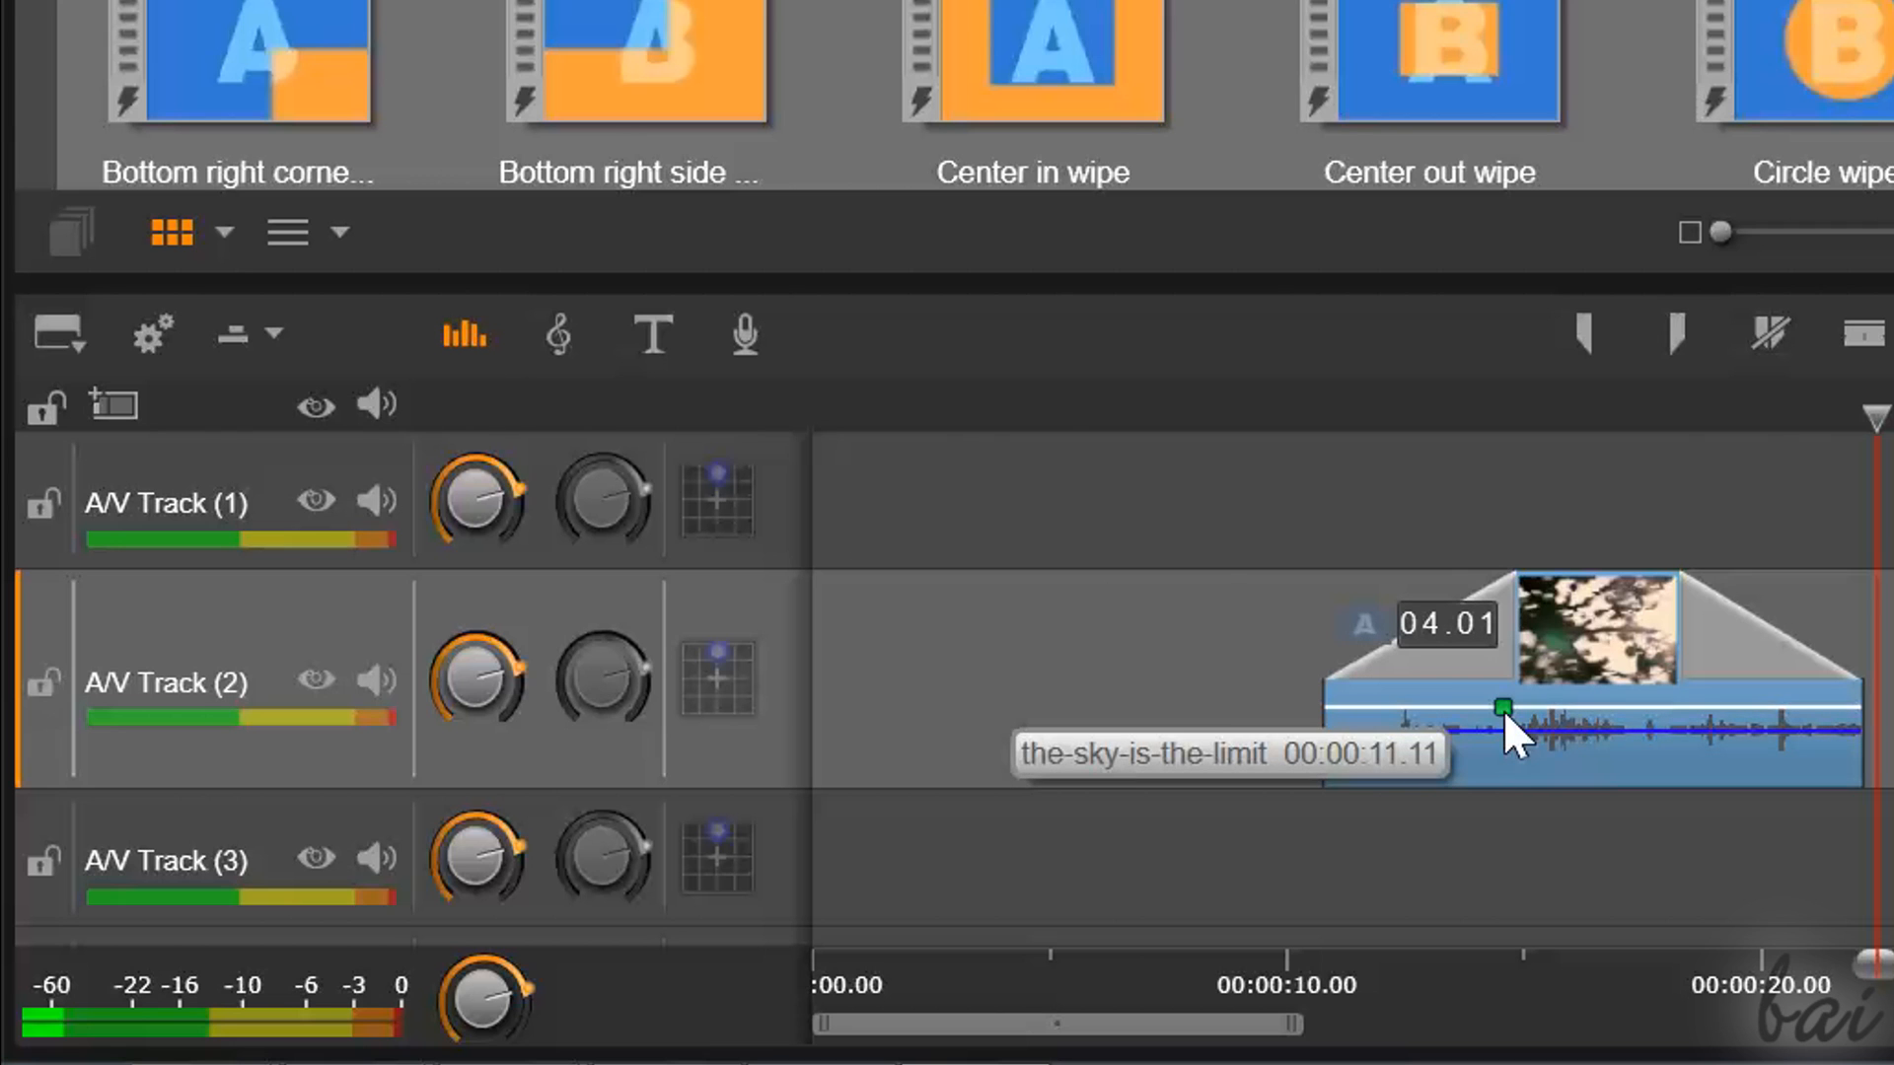
pyautogui.click(1406, 707)
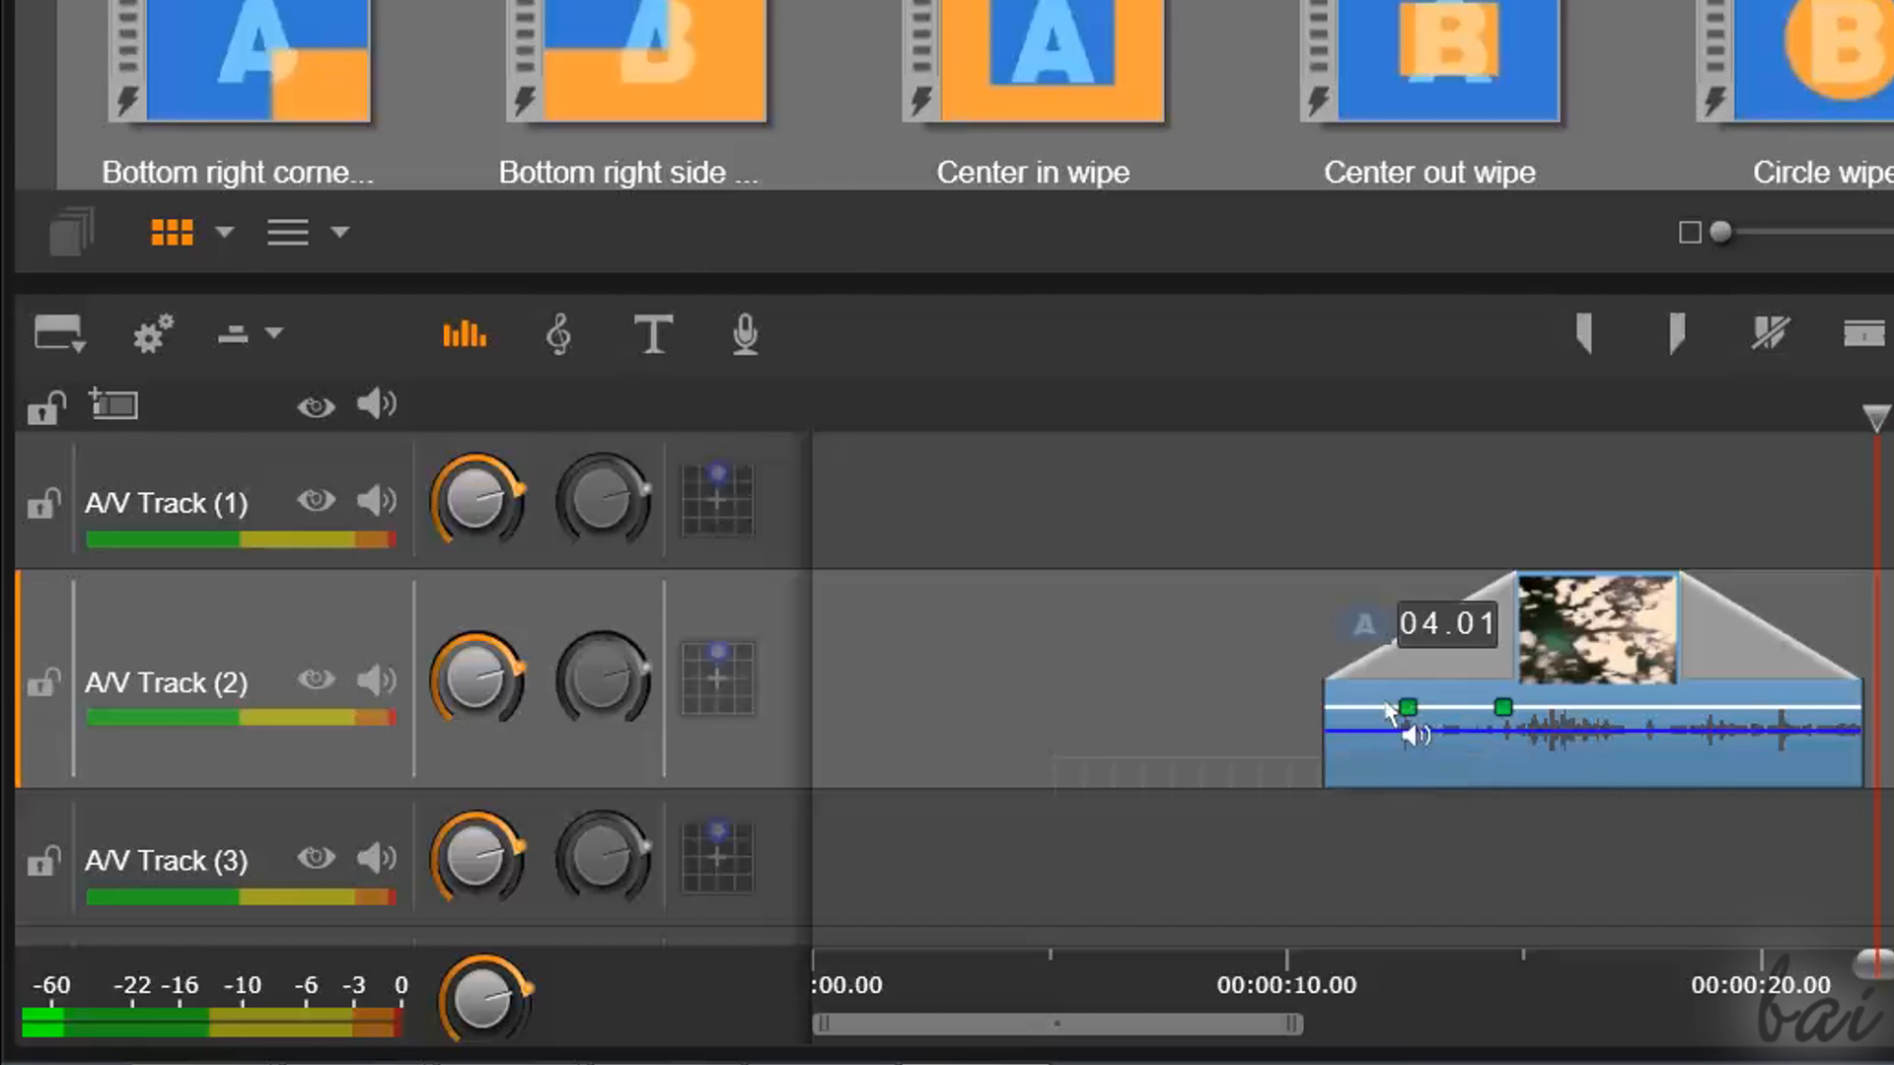
pyautogui.moveTo(1333, 720); pyautogui.dragTo(1425, 766)
pyautogui.moveTo(1502, 707); pyautogui.dragTo(1480, 707)
pyautogui.moveTo(1870, 419); pyautogui.dragTo(1285, 418)
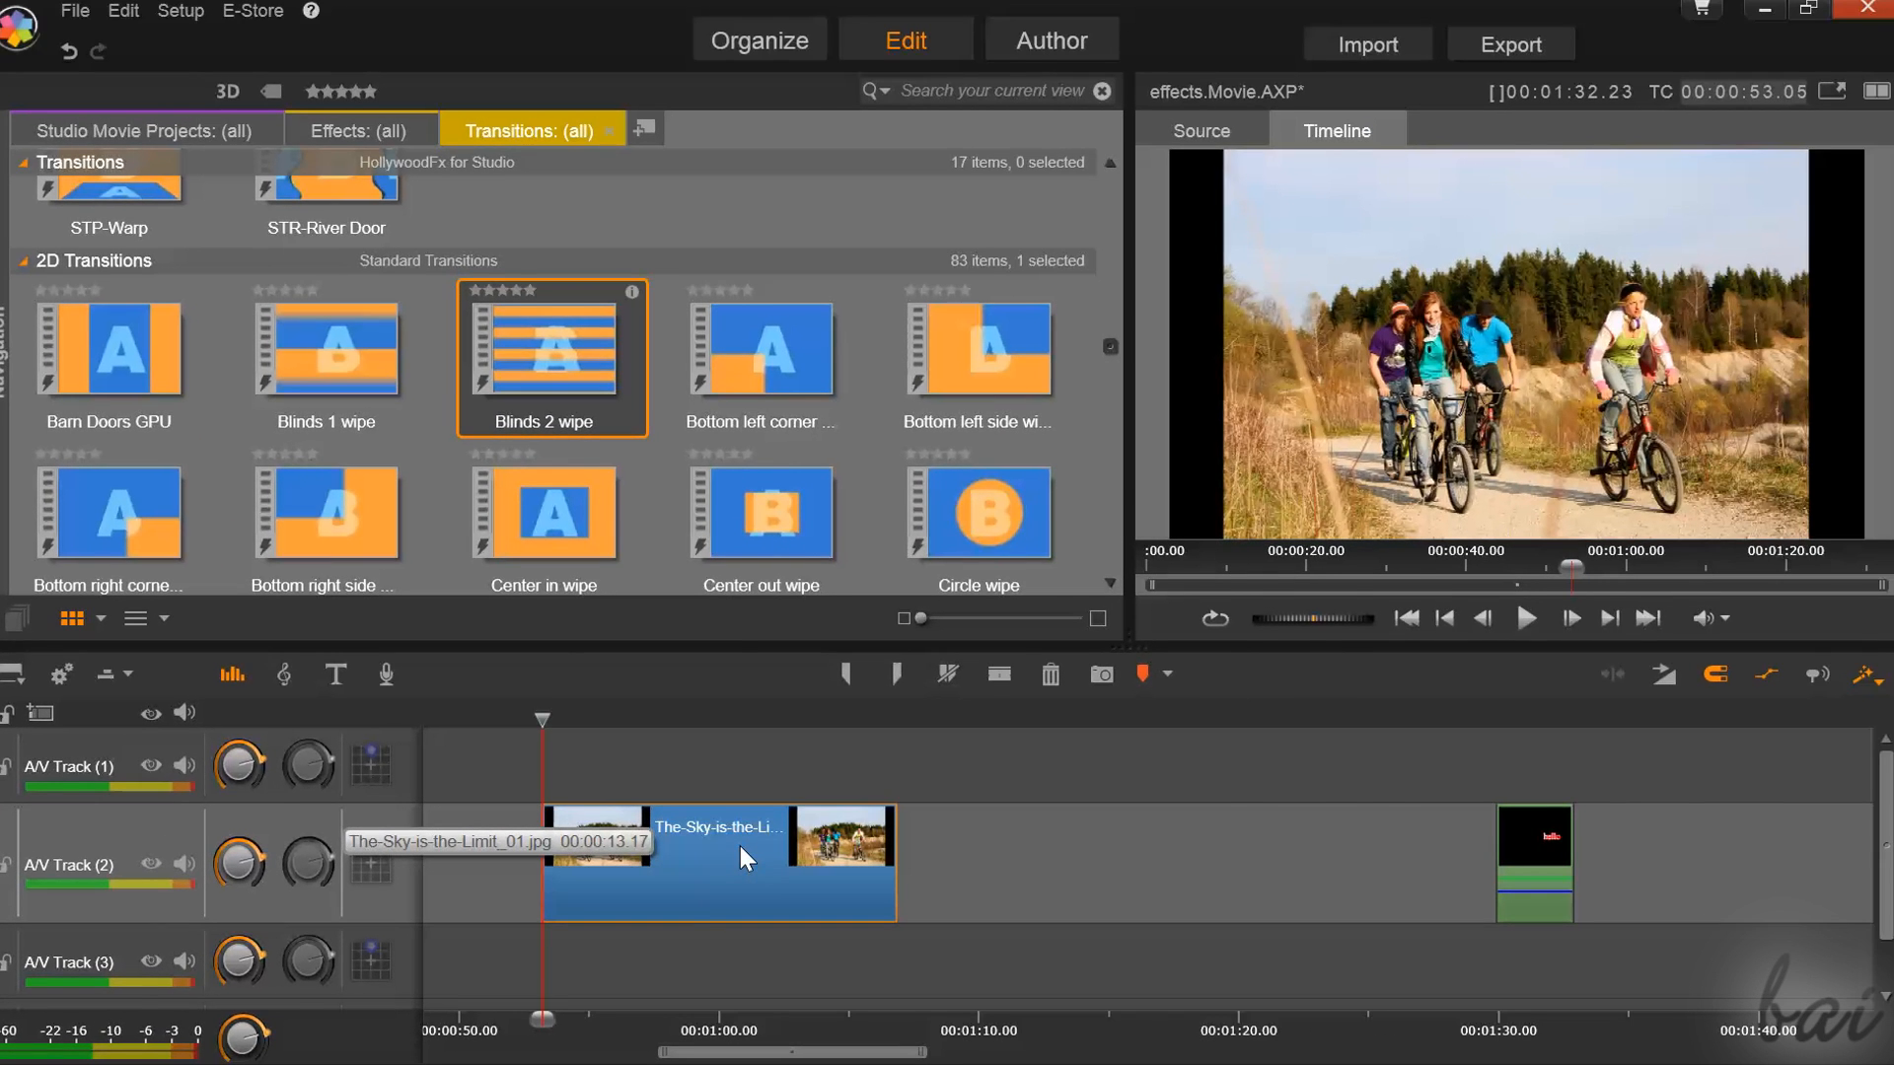
# Open the cyclists photo clip in its editor and apply the standard Blinds 2 wipe as its Transition In
pyautogui.doubleClick(739, 844)
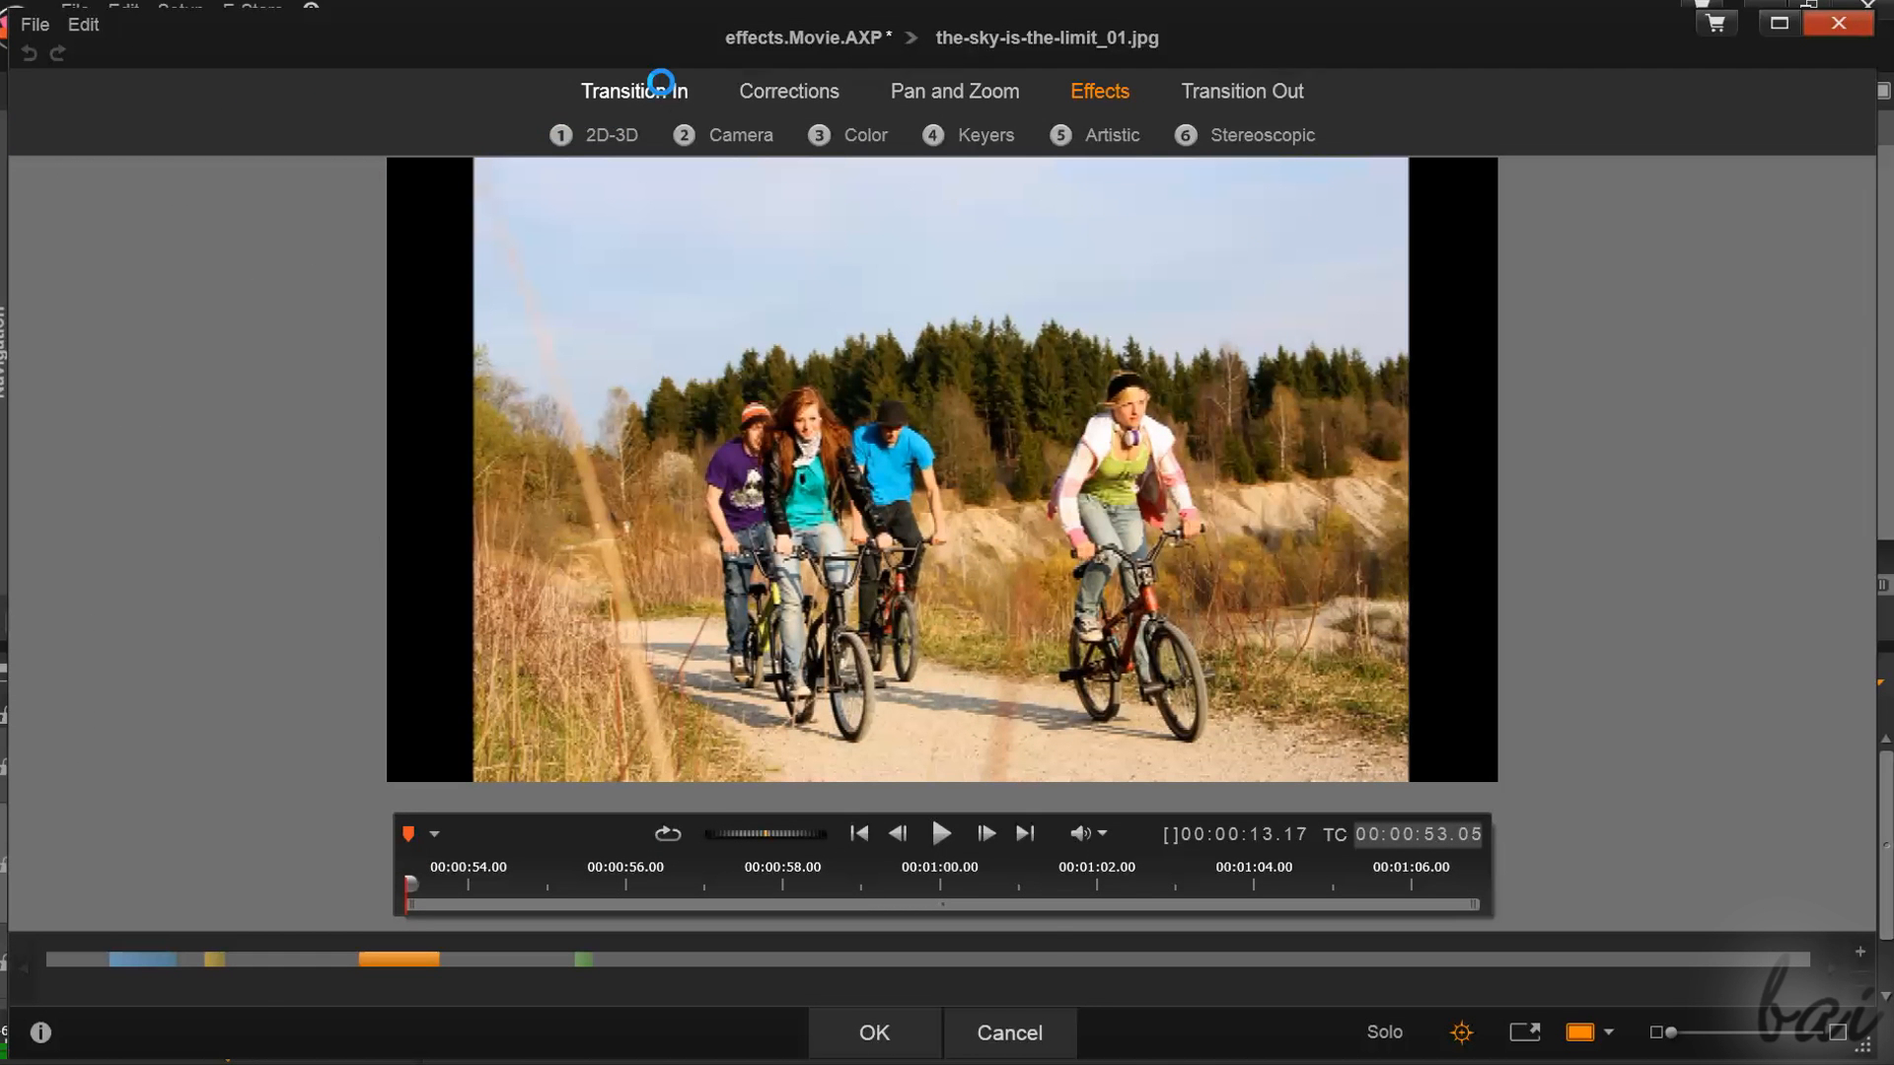
pyautogui.click(660, 87)
pyautogui.click(712, 135)
pyautogui.click(1500, 232)
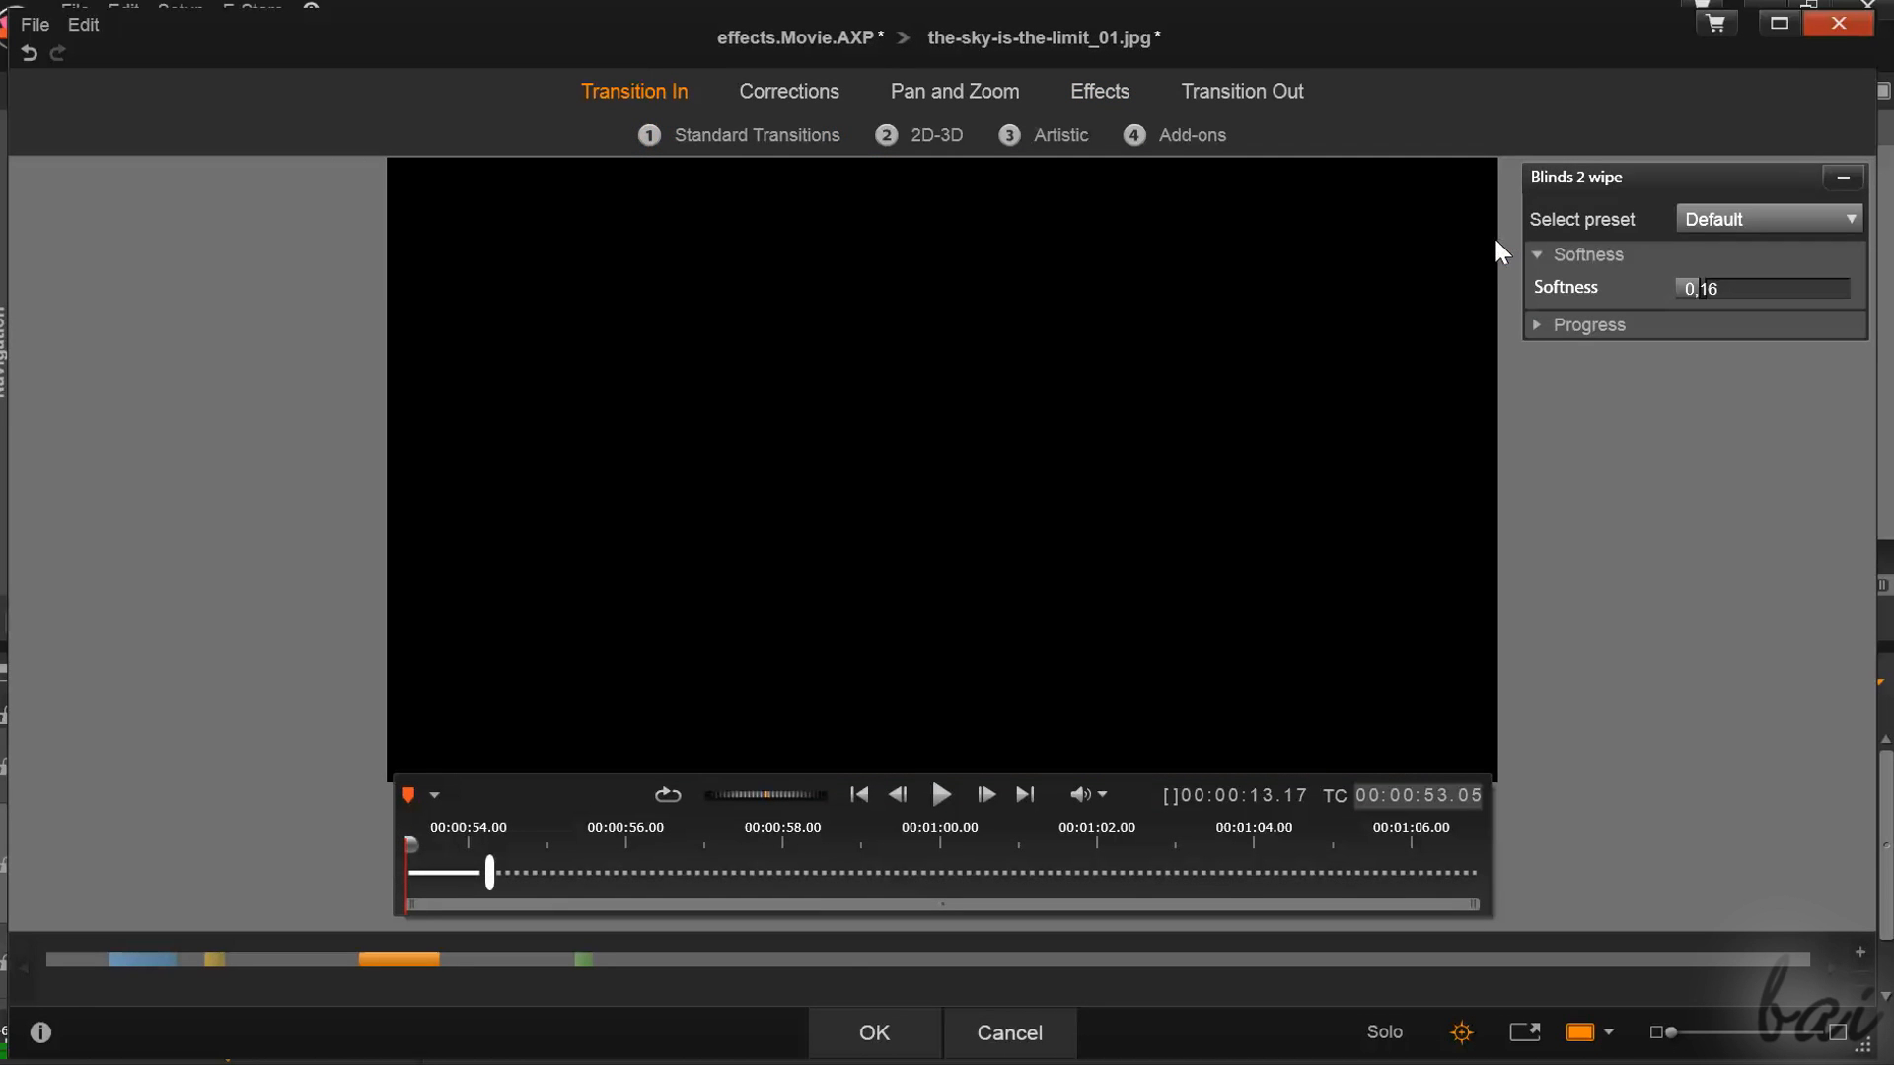
pyautogui.moveTo(406, 854); pyautogui.dragTo(464, 856)
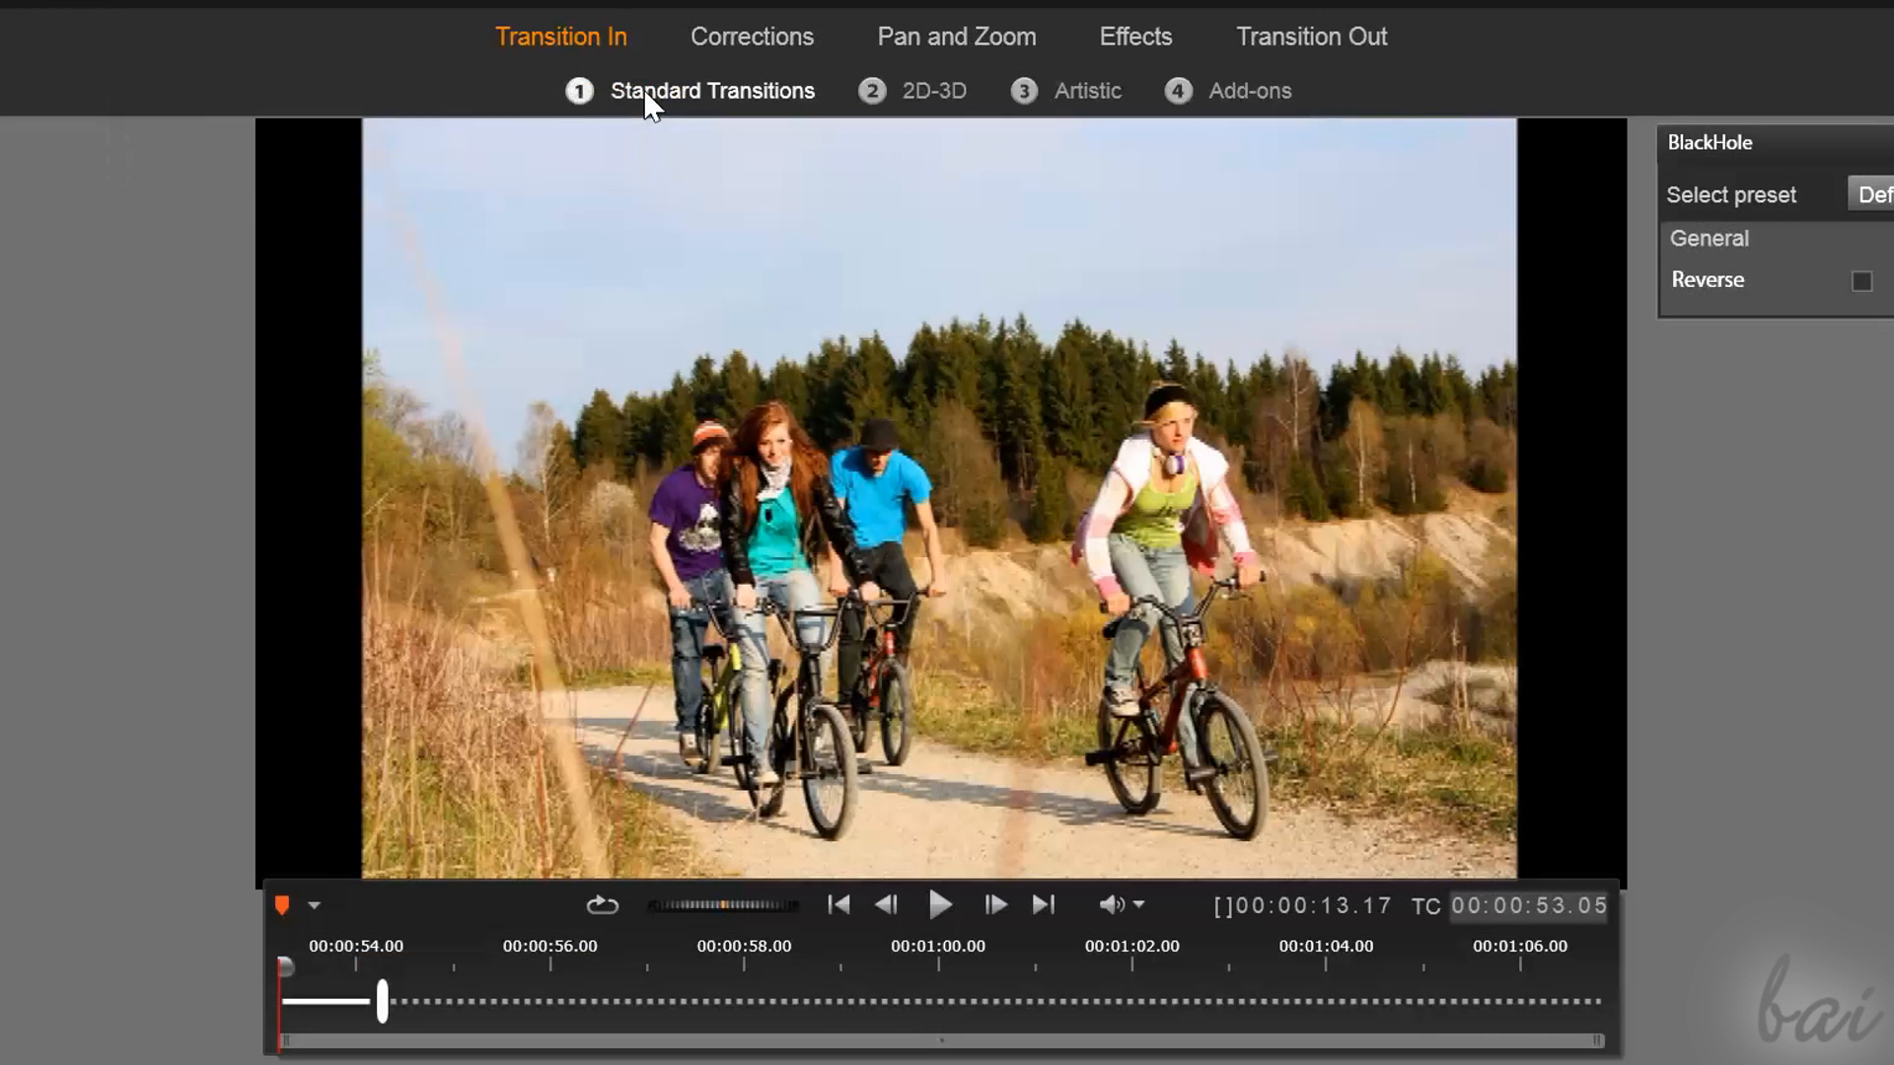
pyautogui.moveTo(646, 103)
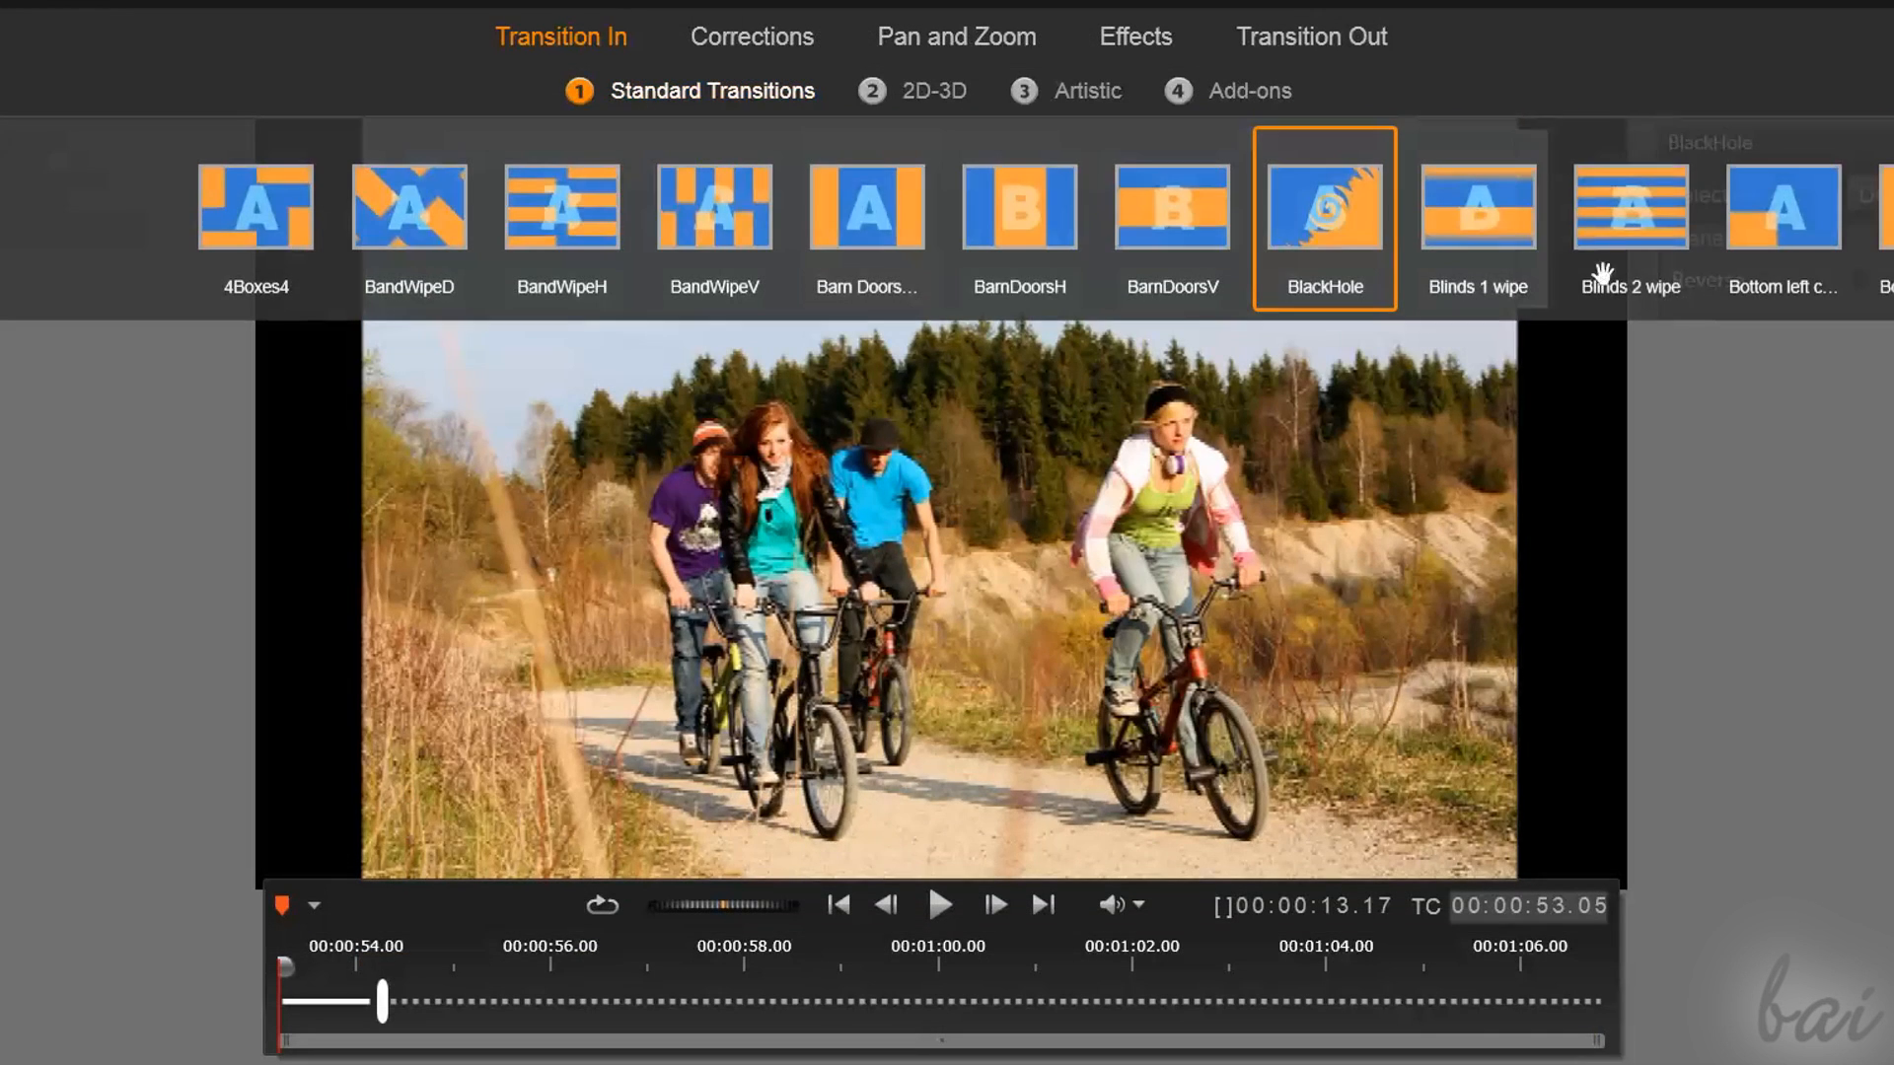
pyautogui.click(1630, 202)
# Set the Blinds 2 wipe's softness to 0,45 and lengthen the transition to about 4 seconds
pyautogui.moveTo(283, 972); pyautogui.dragTo(314, 1008)
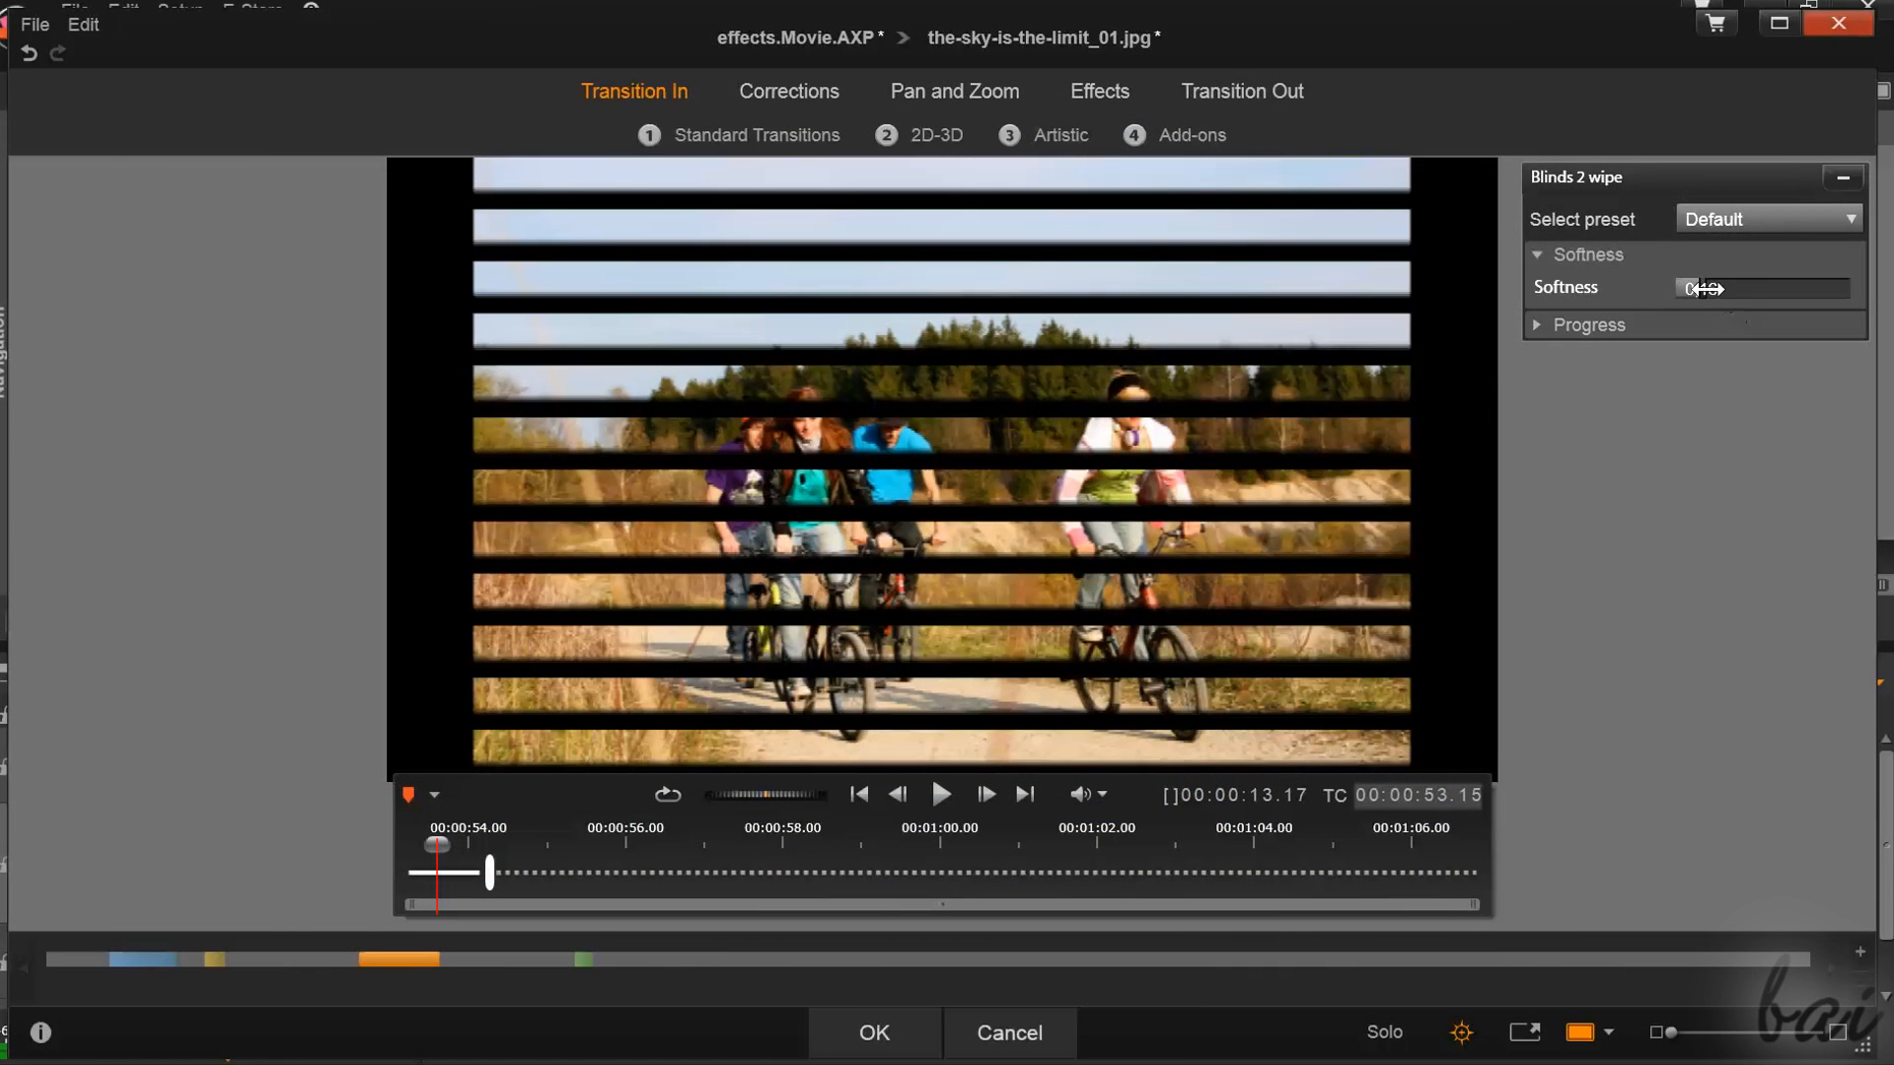
pyautogui.moveTo(1704, 288); pyautogui.dragTo(1875, 348)
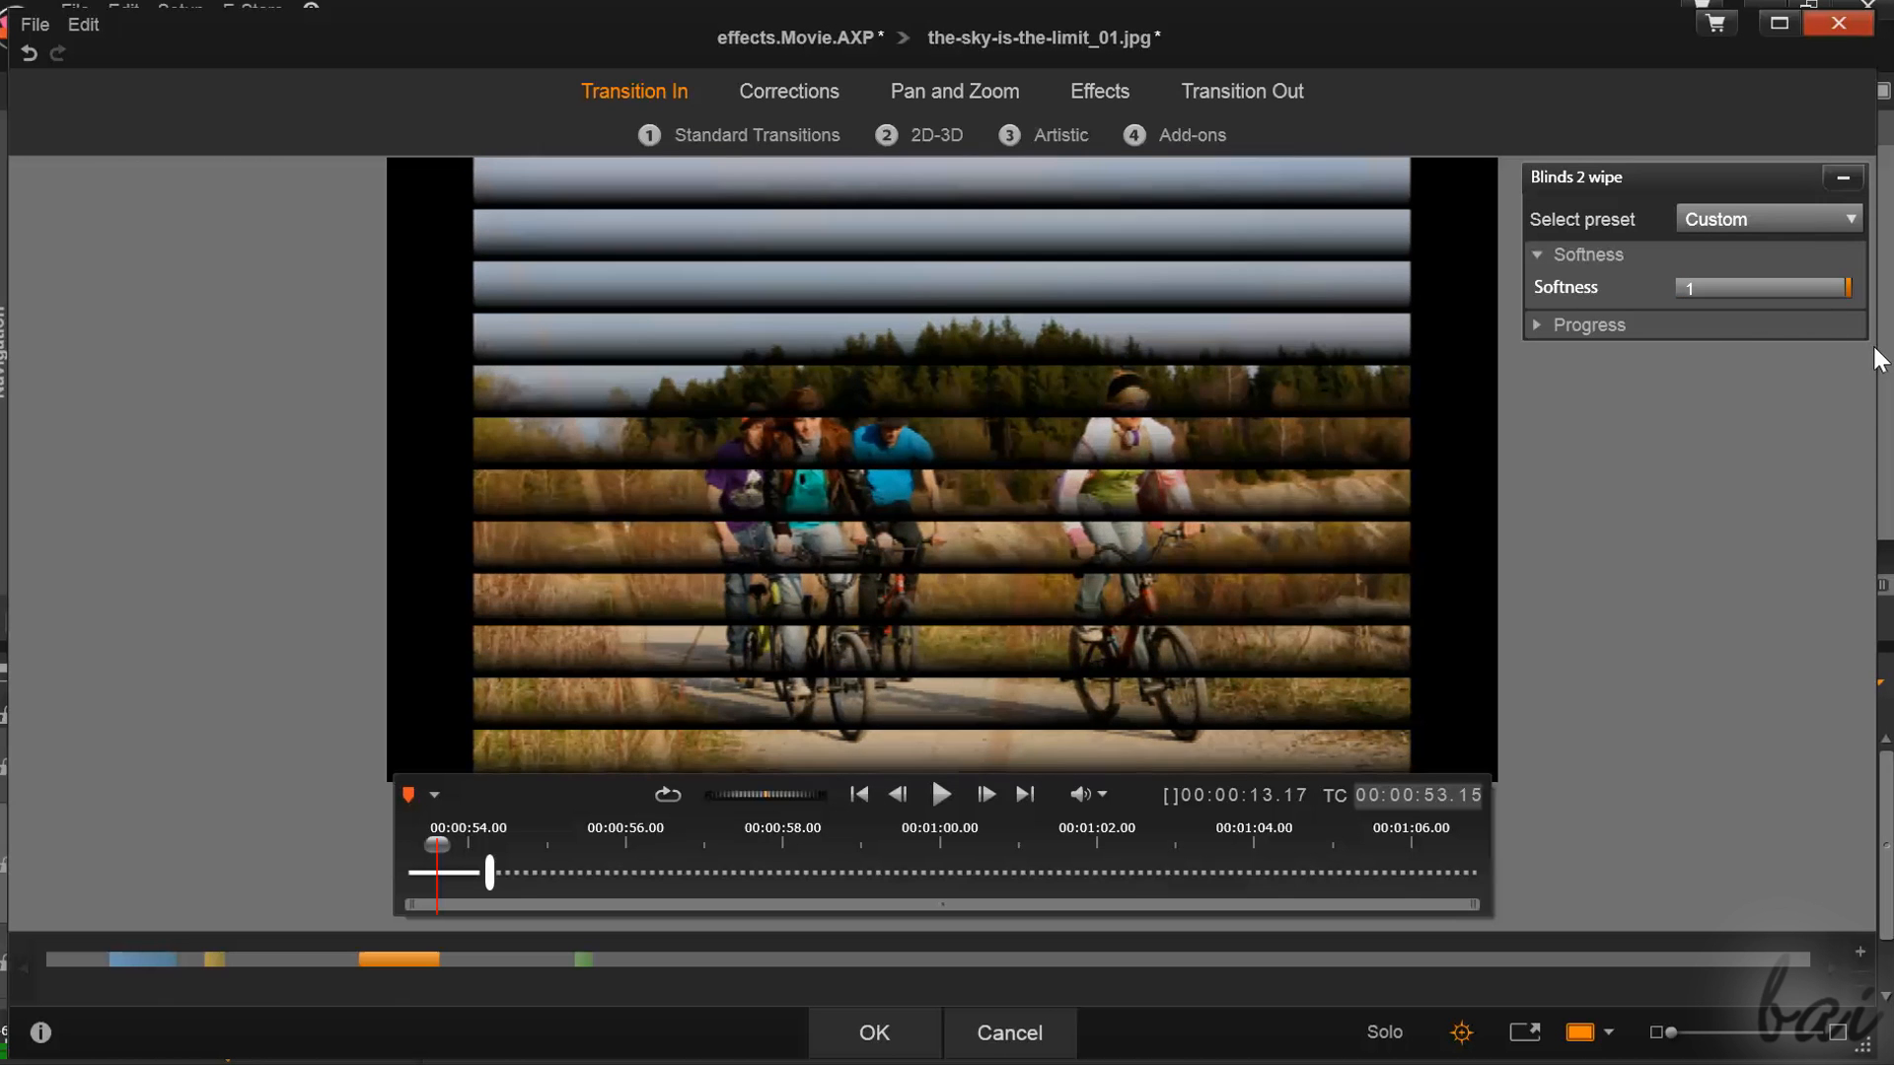
pyautogui.moveTo(1822, 337); pyautogui.dragTo(1761, 314)
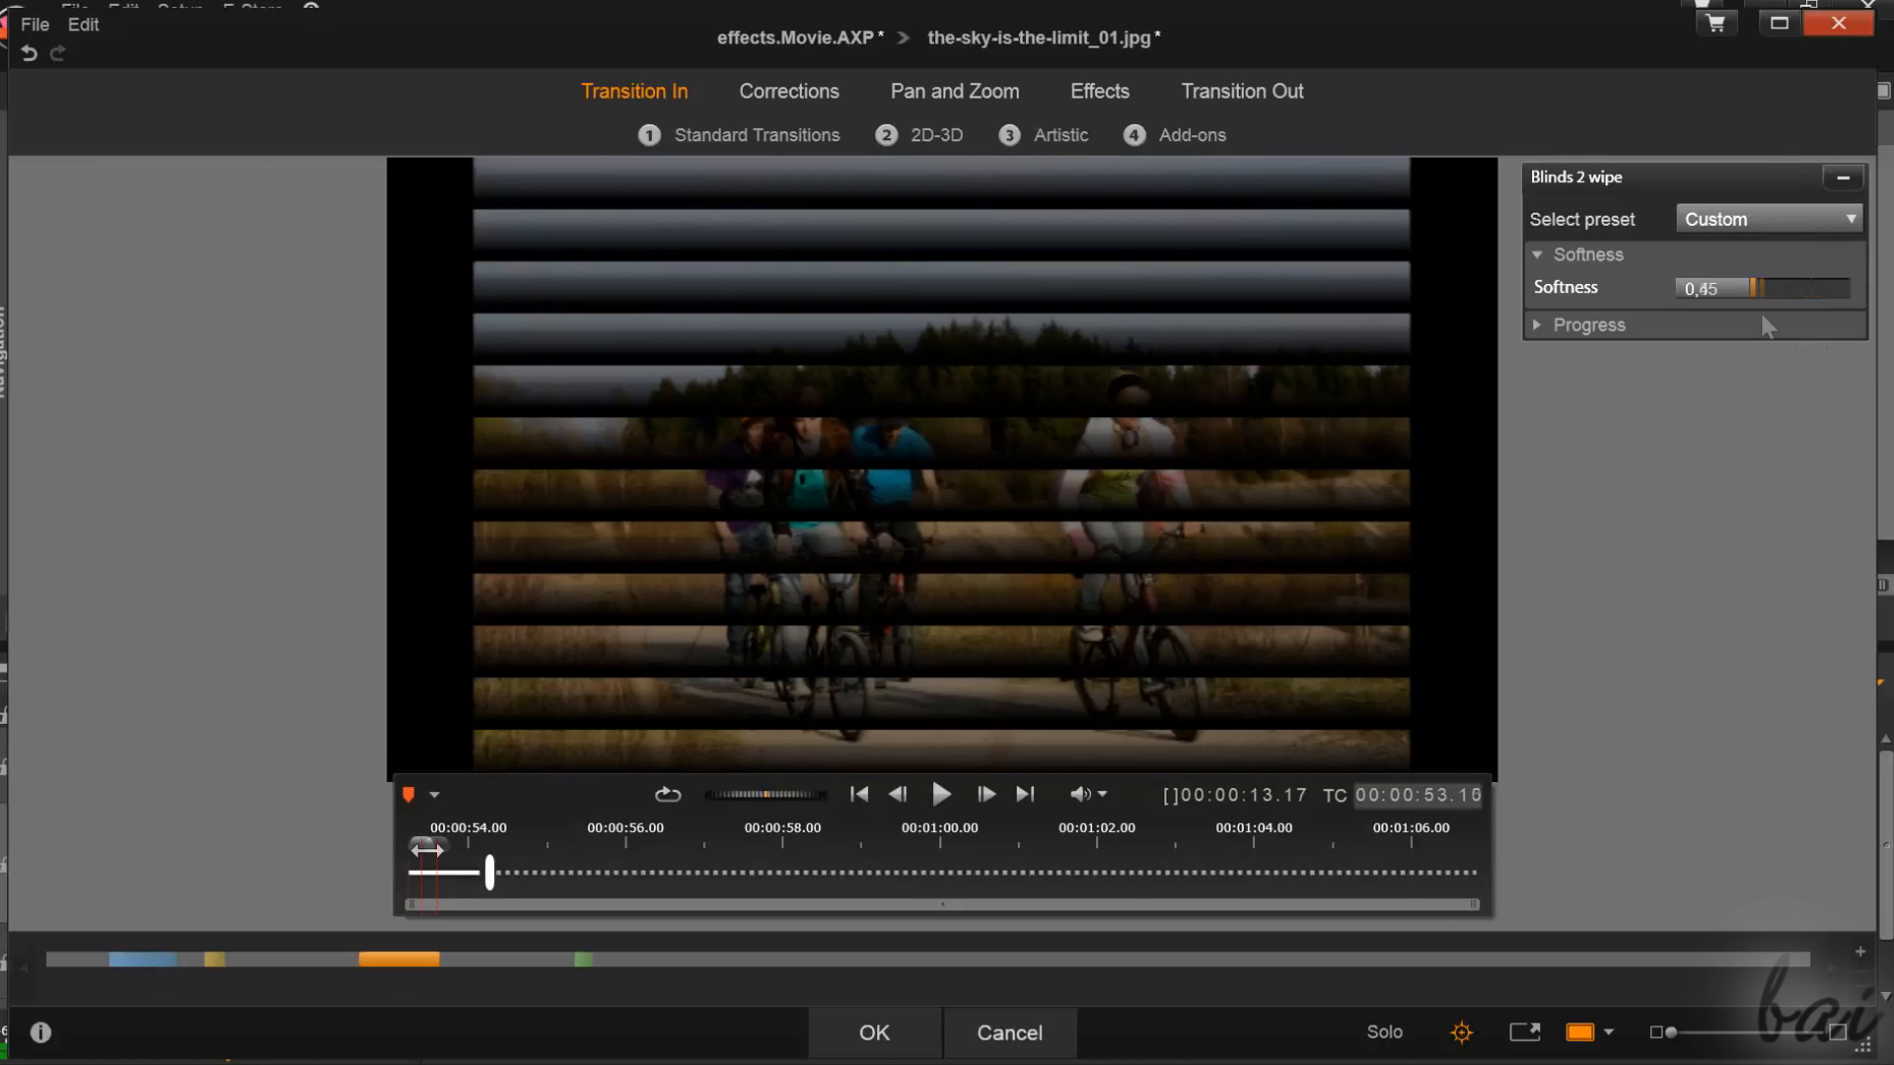
pyautogui.moveTo(424, 866)
pyautogui.mouseDown()
pyautogui.moveTo(499, 873)
pyautogui.moveTo(409, 866)
pyautogui.moveTo(488, 857)
pyautogui.moveTo(409, 845)
pyautogui.mouseUp()
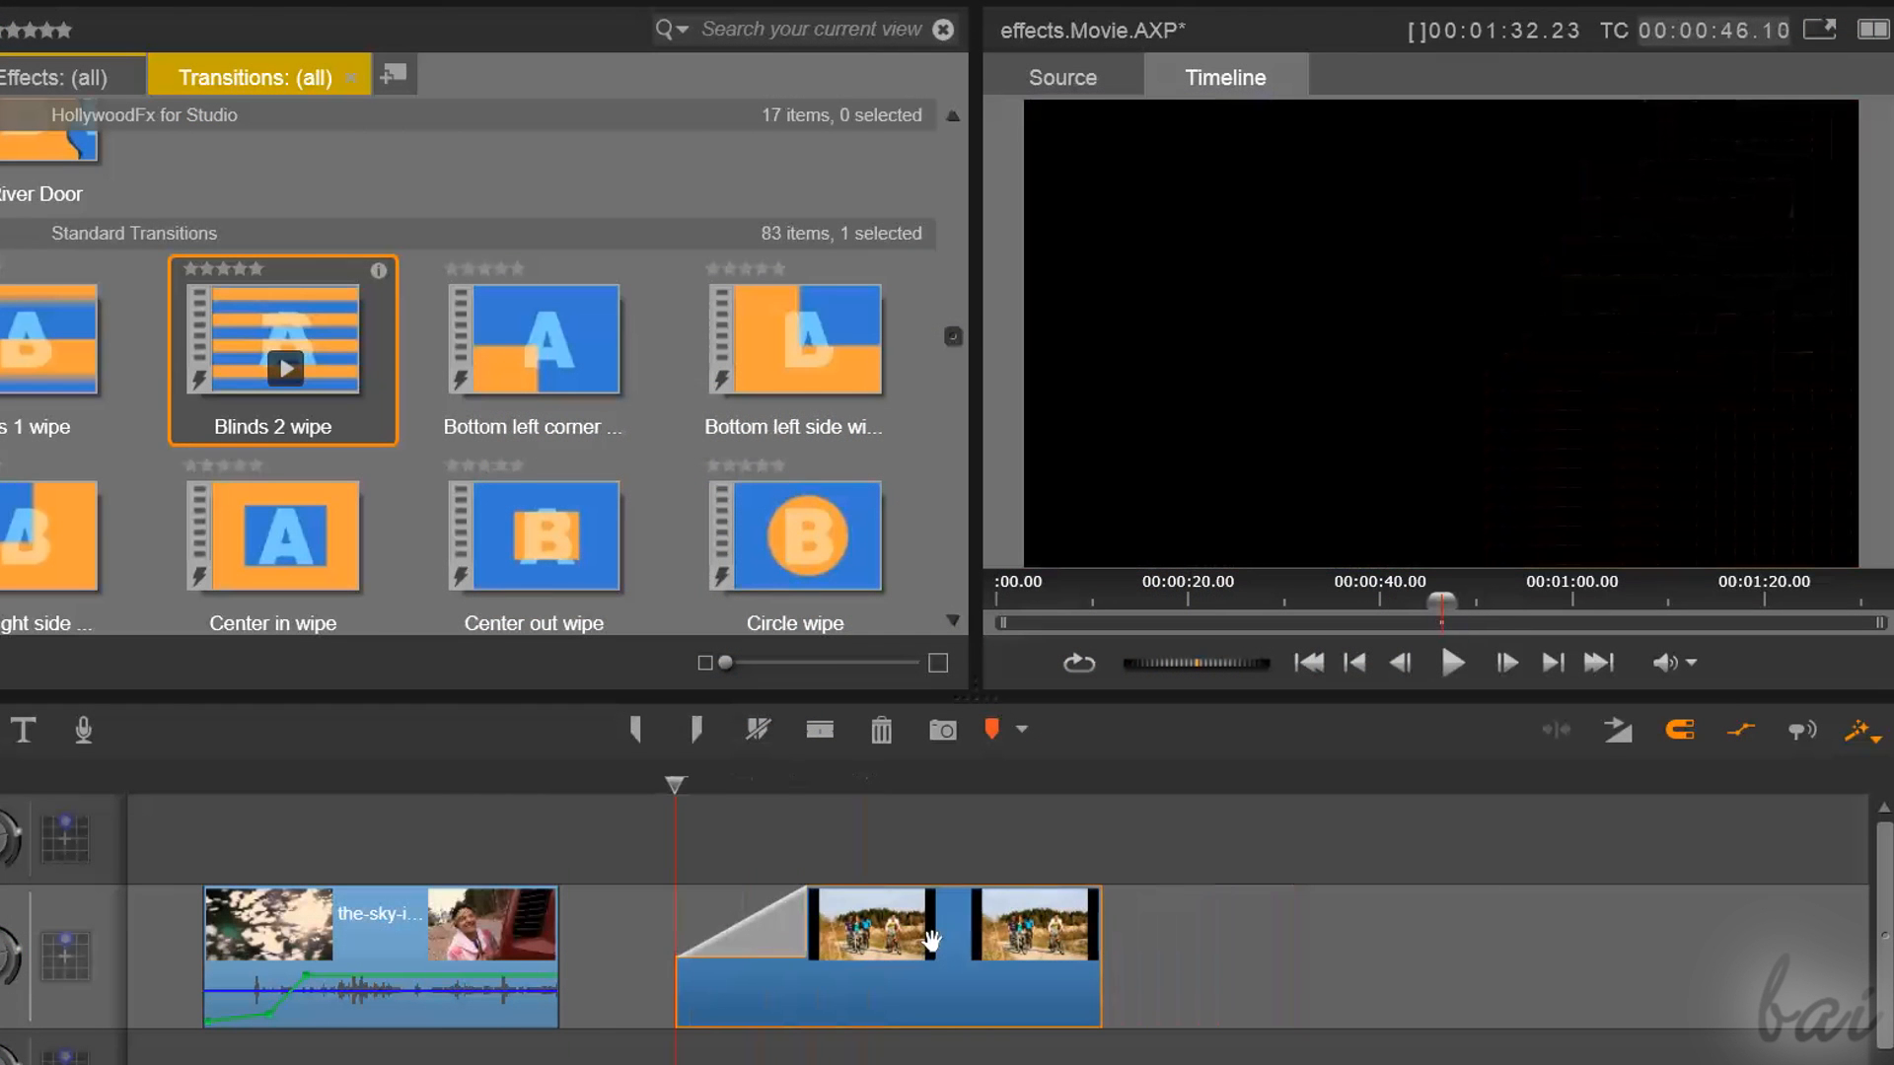
# Move the photo clip against the end of the video clip and scrub across the joint to preview the transition
pyautogui.moveTo(931, 942); pyautogui.dragTo(931, 941)
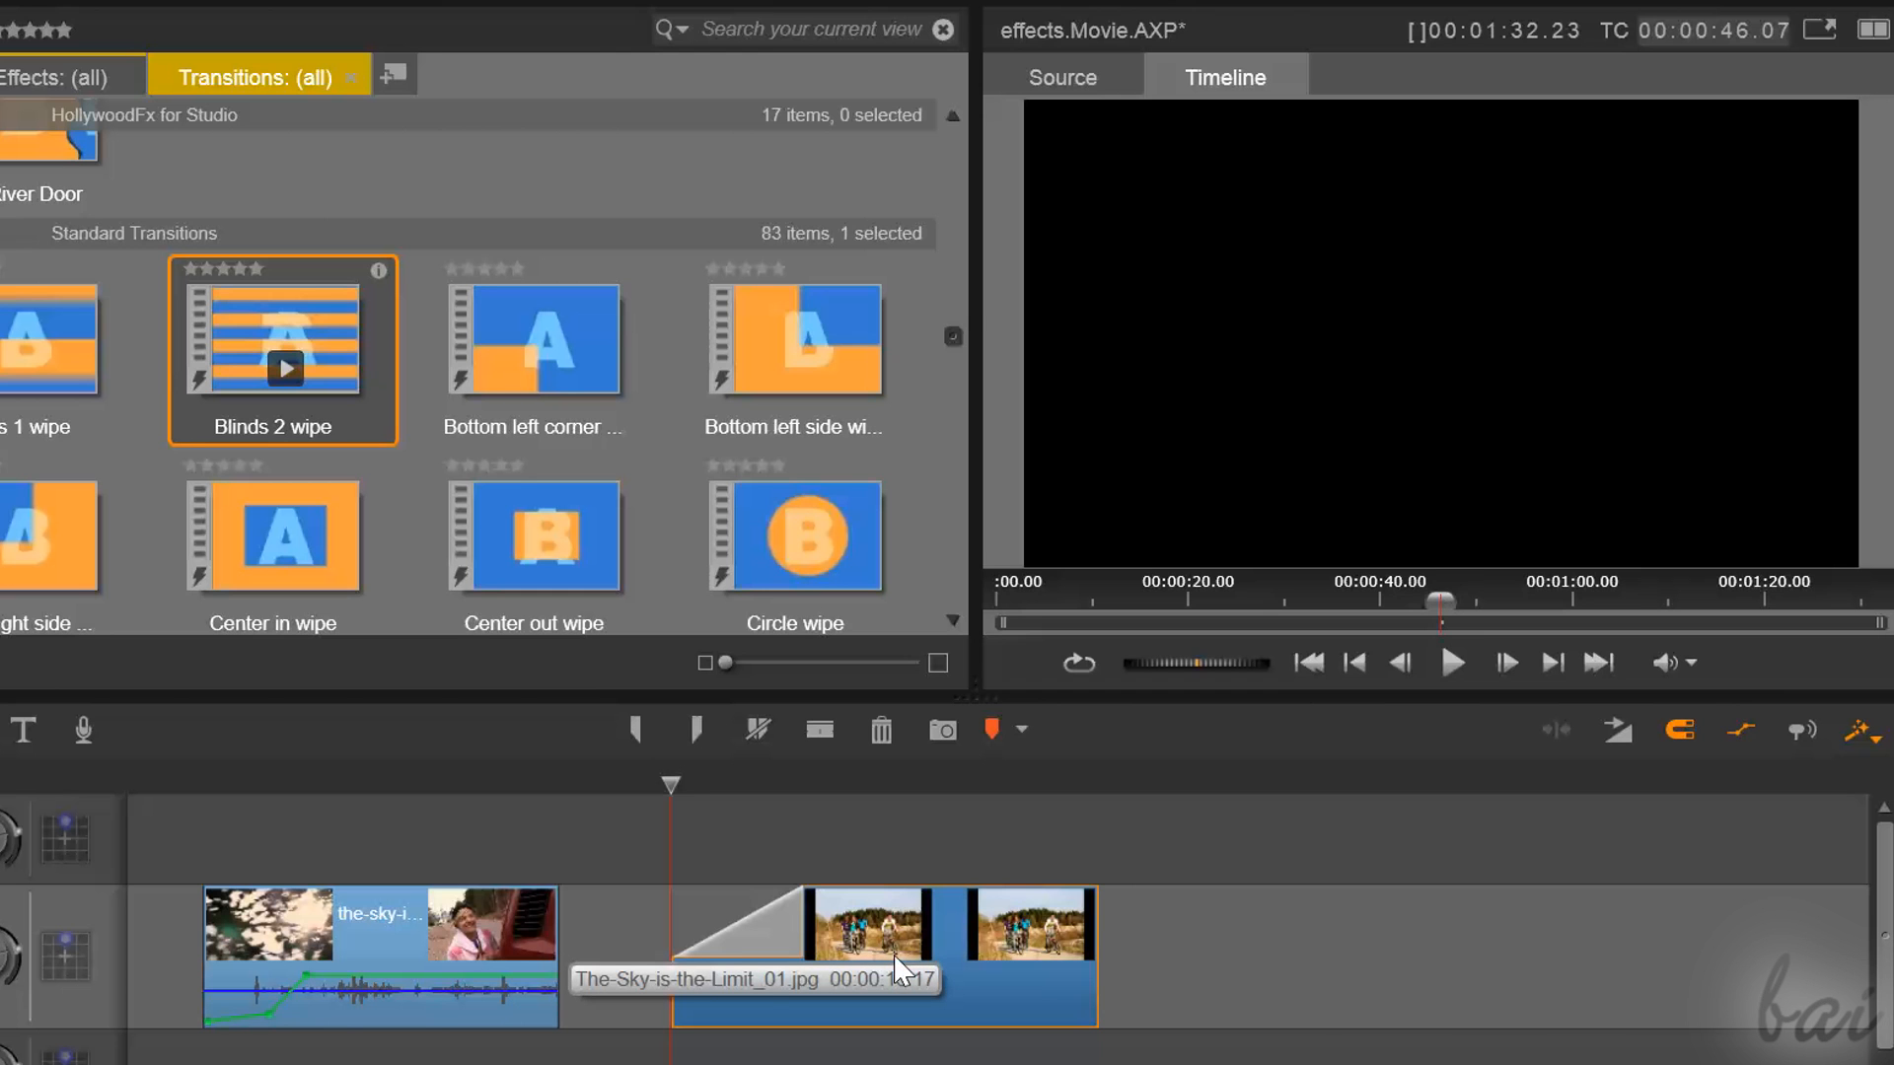
pyautogui.moveTo(807, 922); pyautogui.dragTo(793, 829)
pyautogui.moveTo(880, 941); pyautogui.dragTo(809, 938)
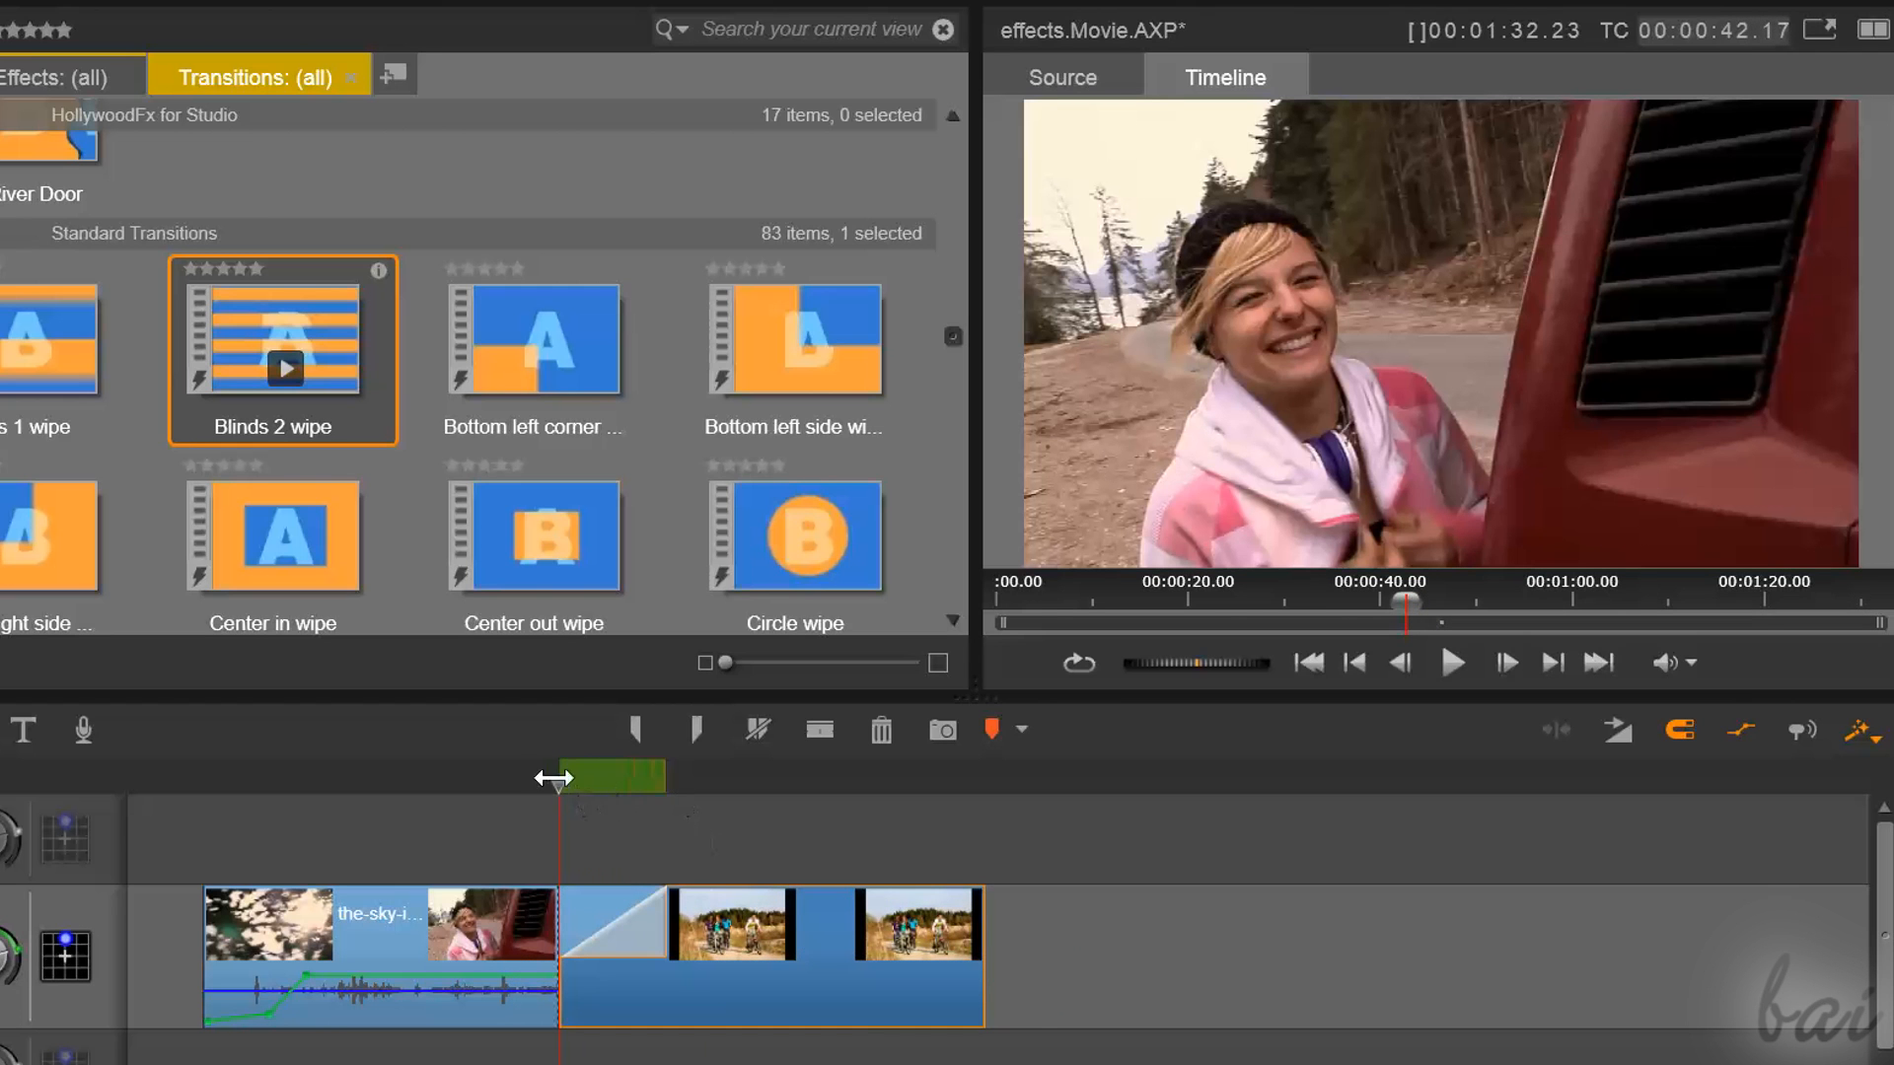
pyautogui.moveTo(553, 778); pyautogui.dragTo(534, 881)
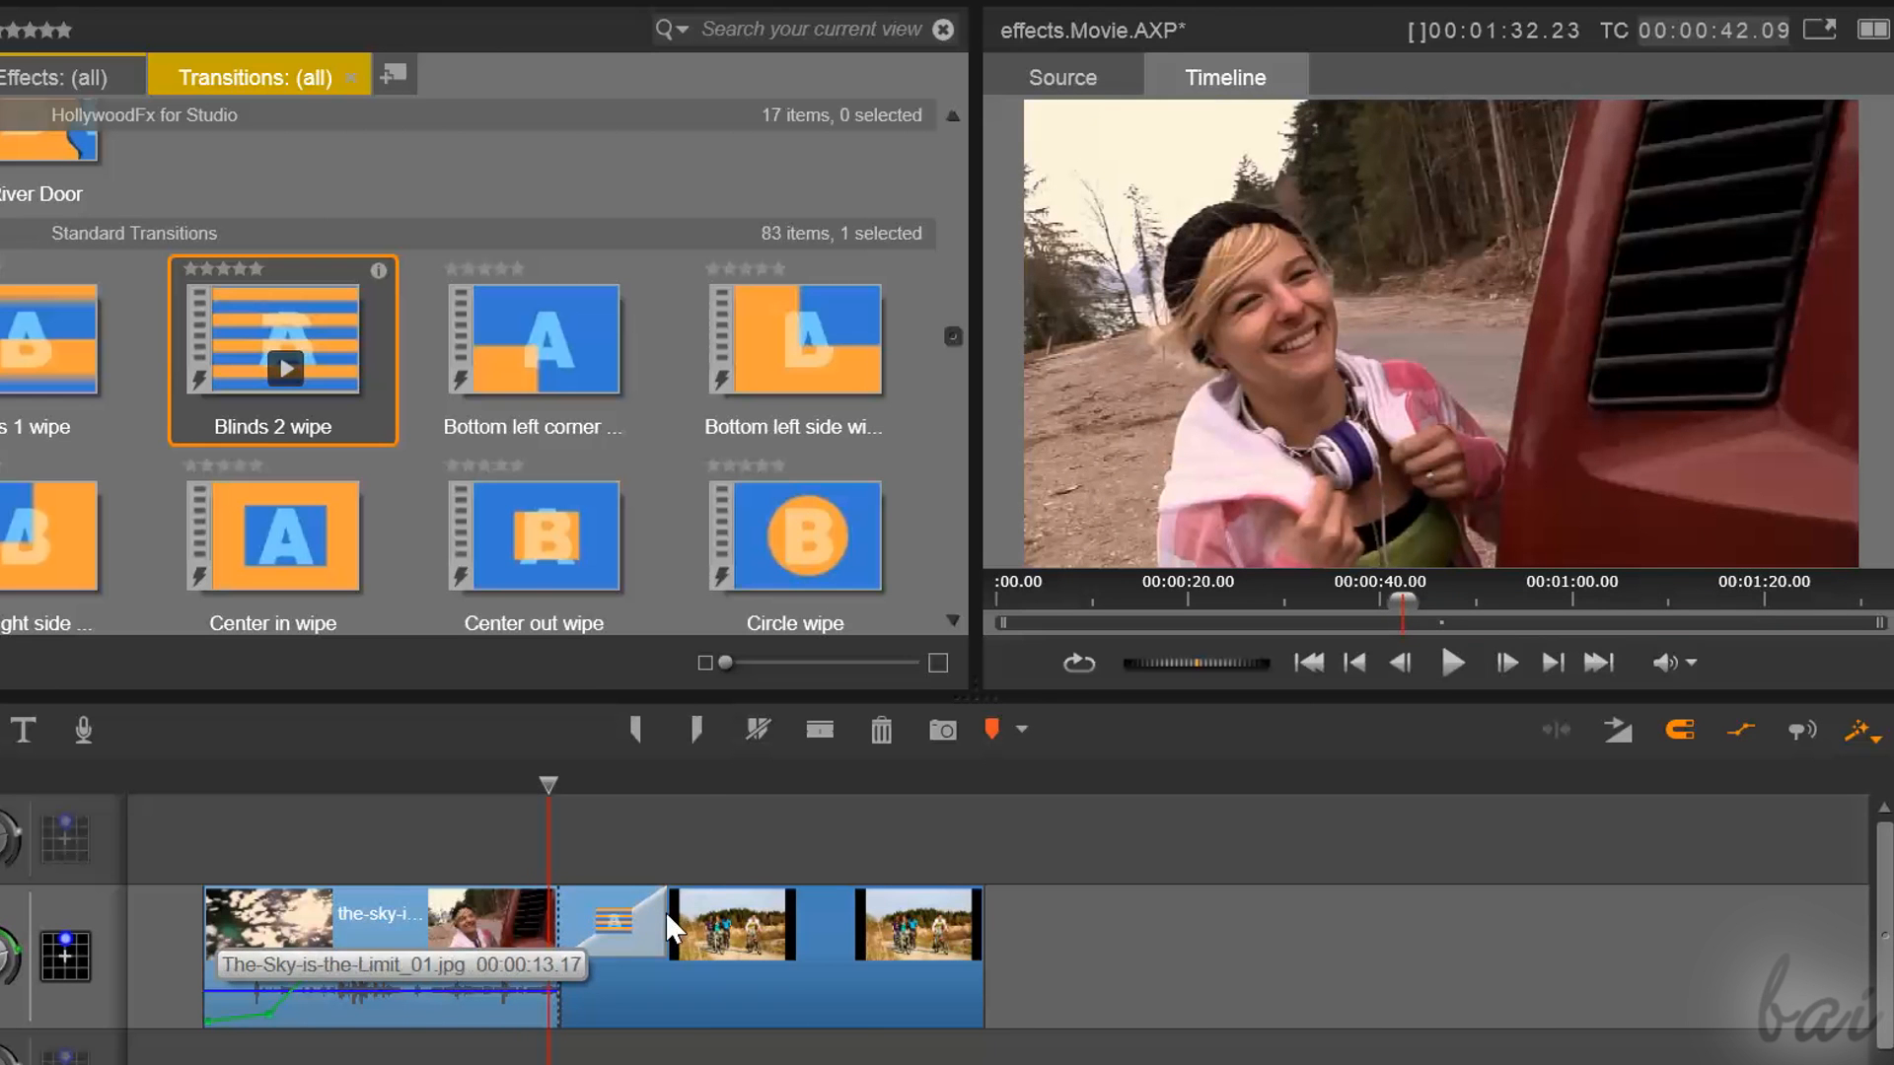
# Stretch the transition at the photo clip's start to 07.21 in the timeline, and shorten it to about 2.7 seconds
pyautogui.moveTo(679, 912); pyautogui.dragTo(807, 935)
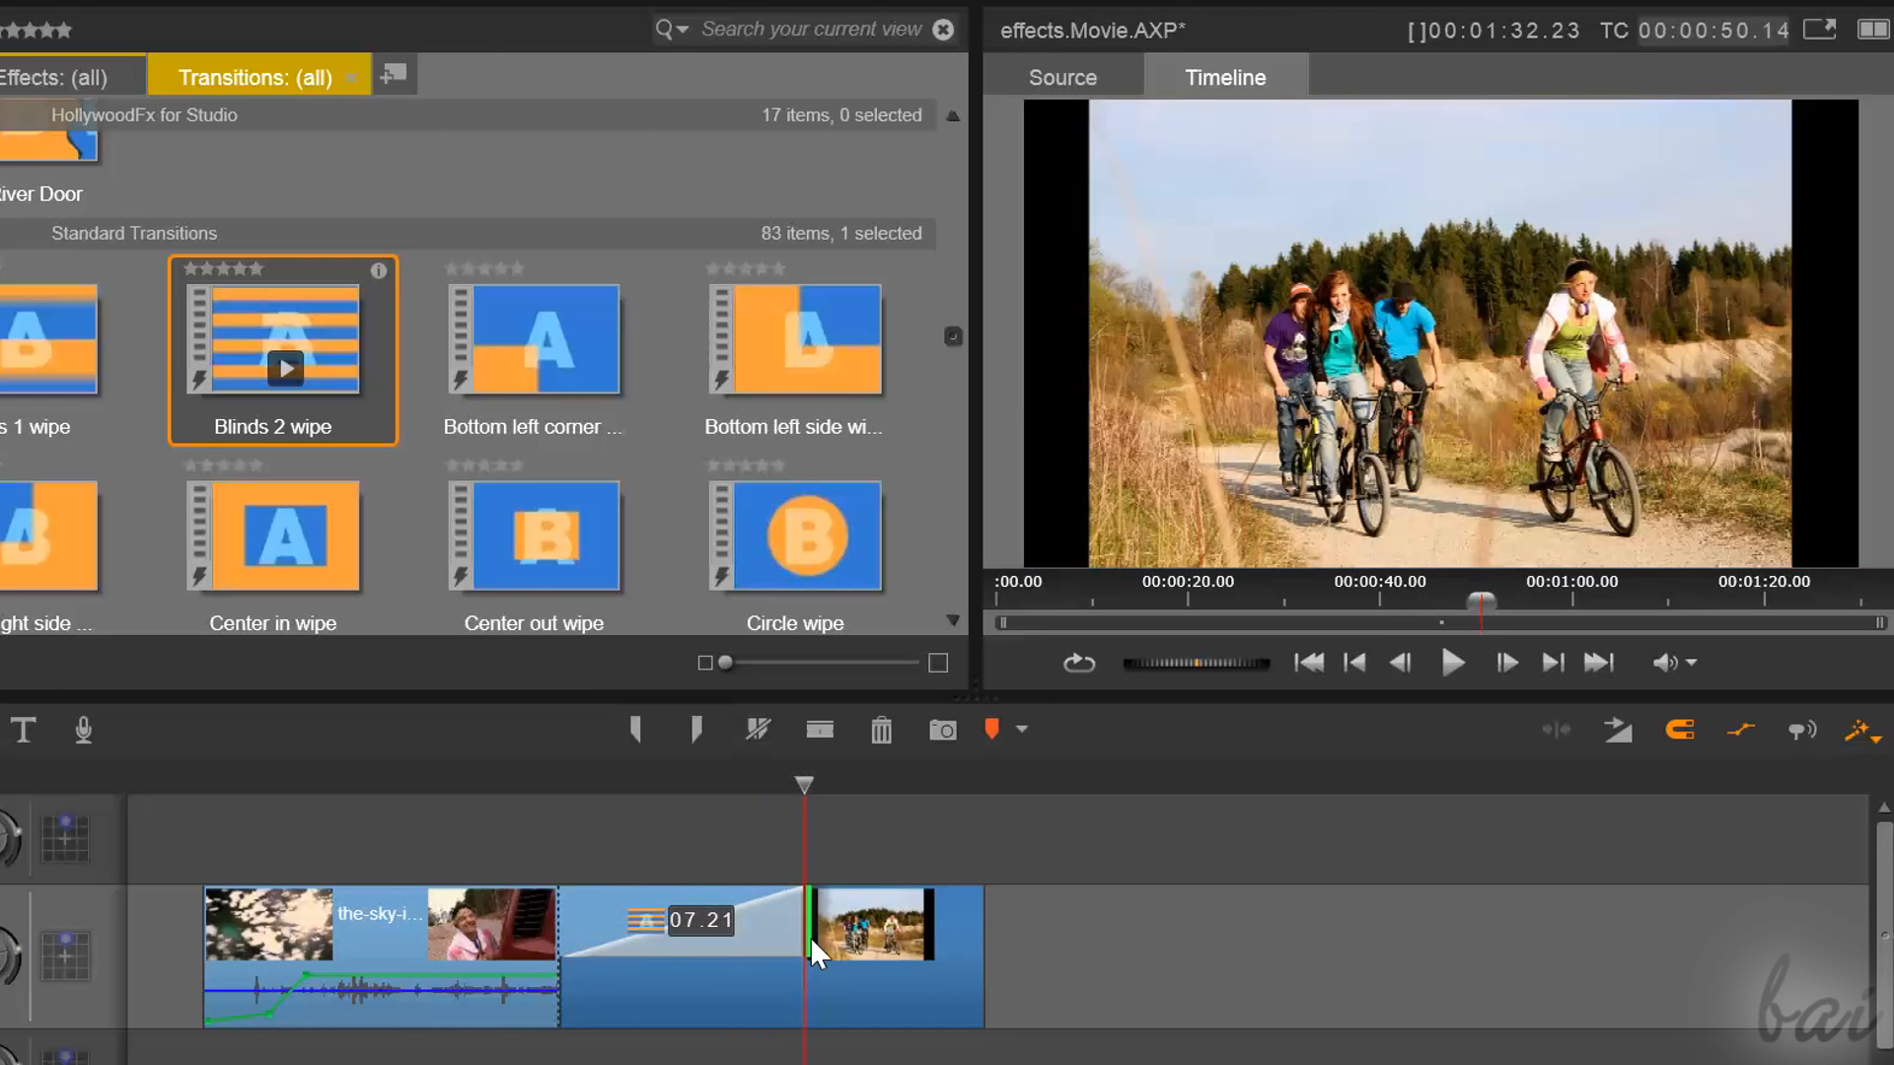
pyautogui.moveTo(799, 789); pyautogui.dragTo(863, 884)
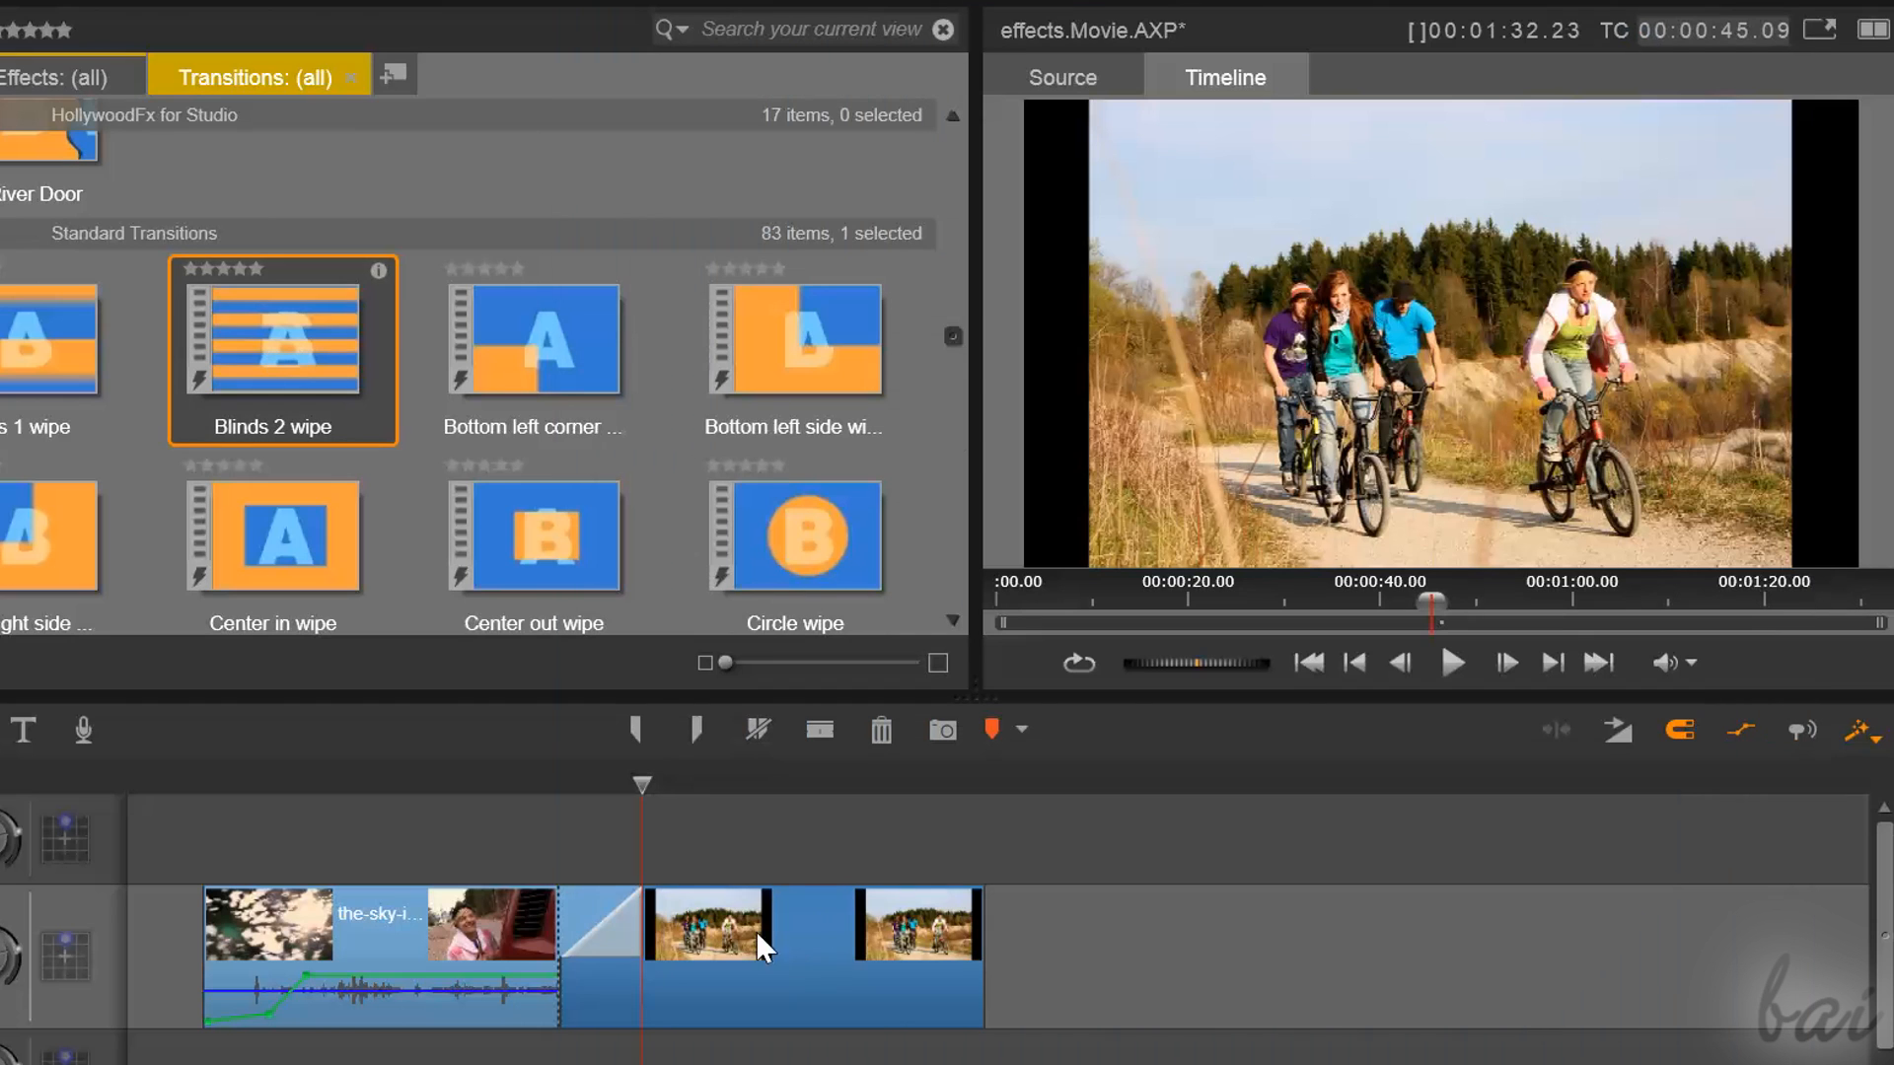
pyautogui.moveTo(743, 930); pyautogui.dragTo(890, 965)
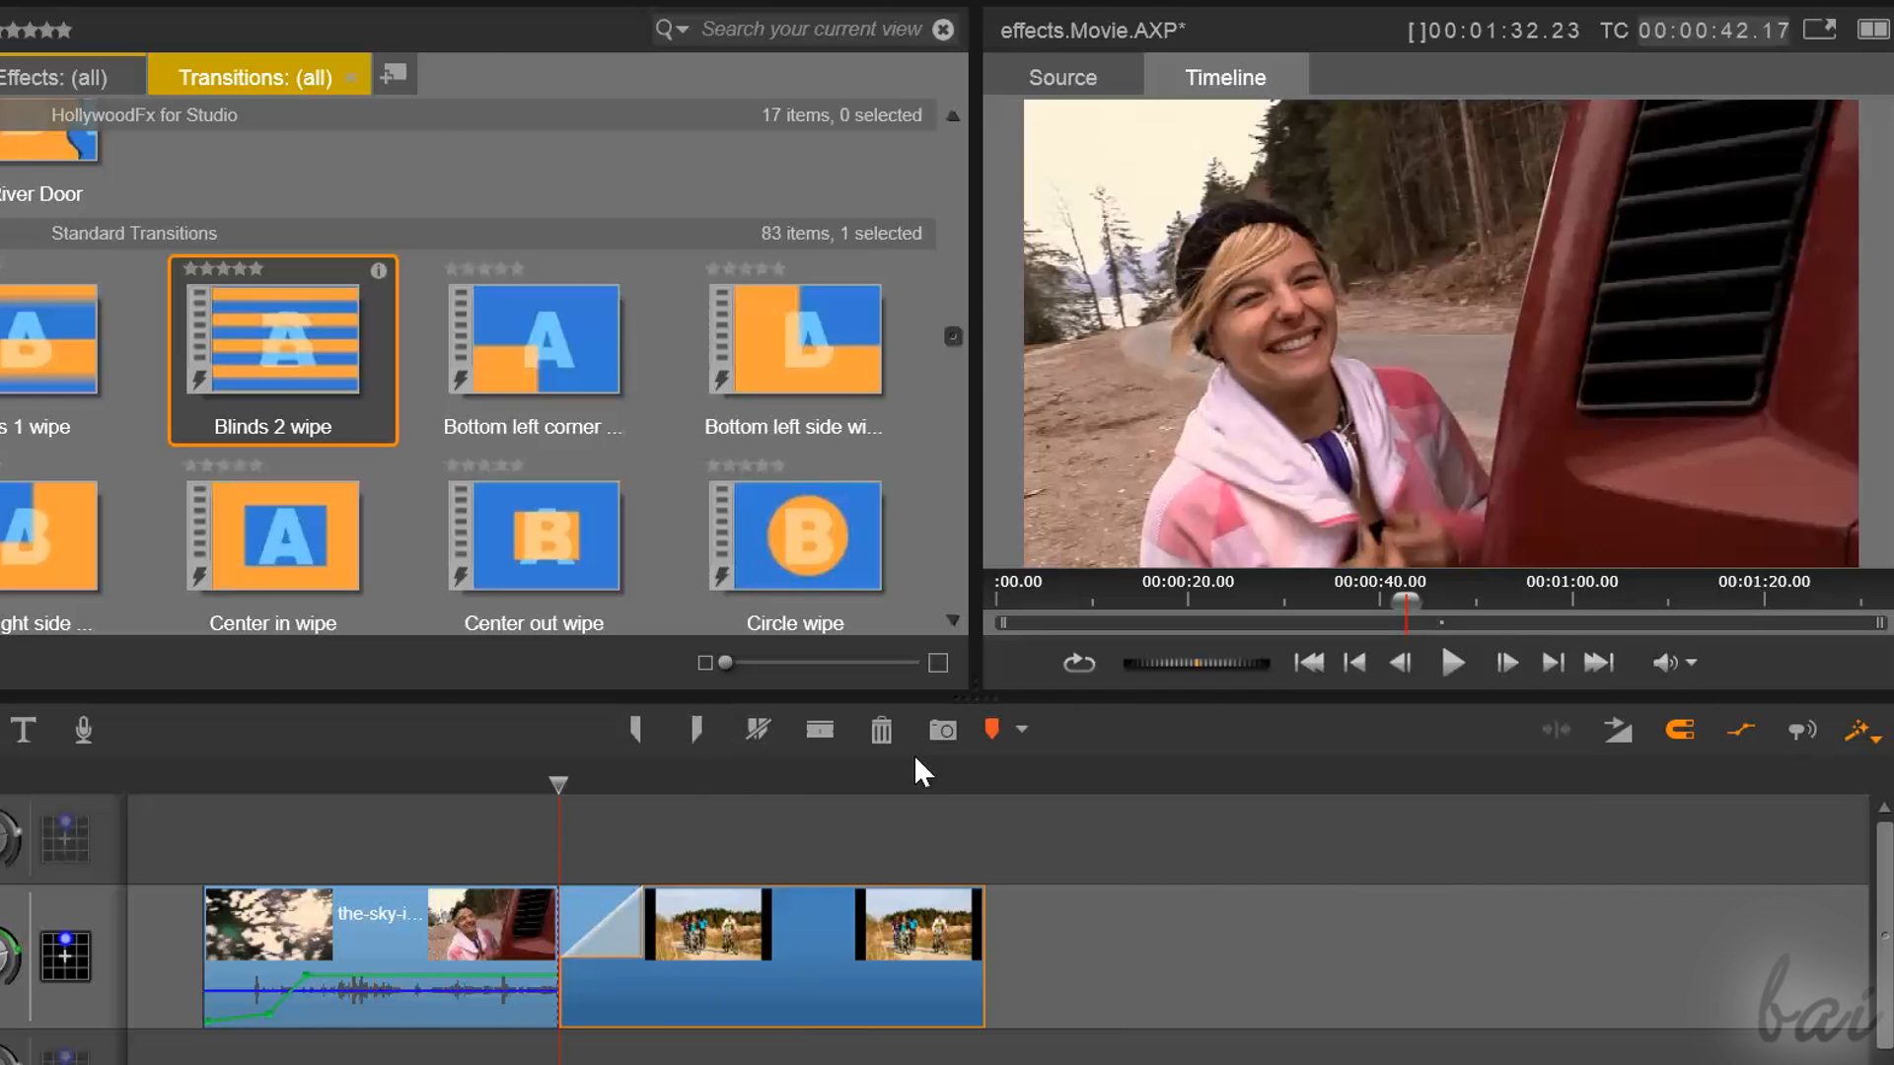
# Open the cyclists photo clip's Transition In settings in its editor and scrub from the clip's start to 00:00:49.09
pyautogui.doubleClick(755, 939)
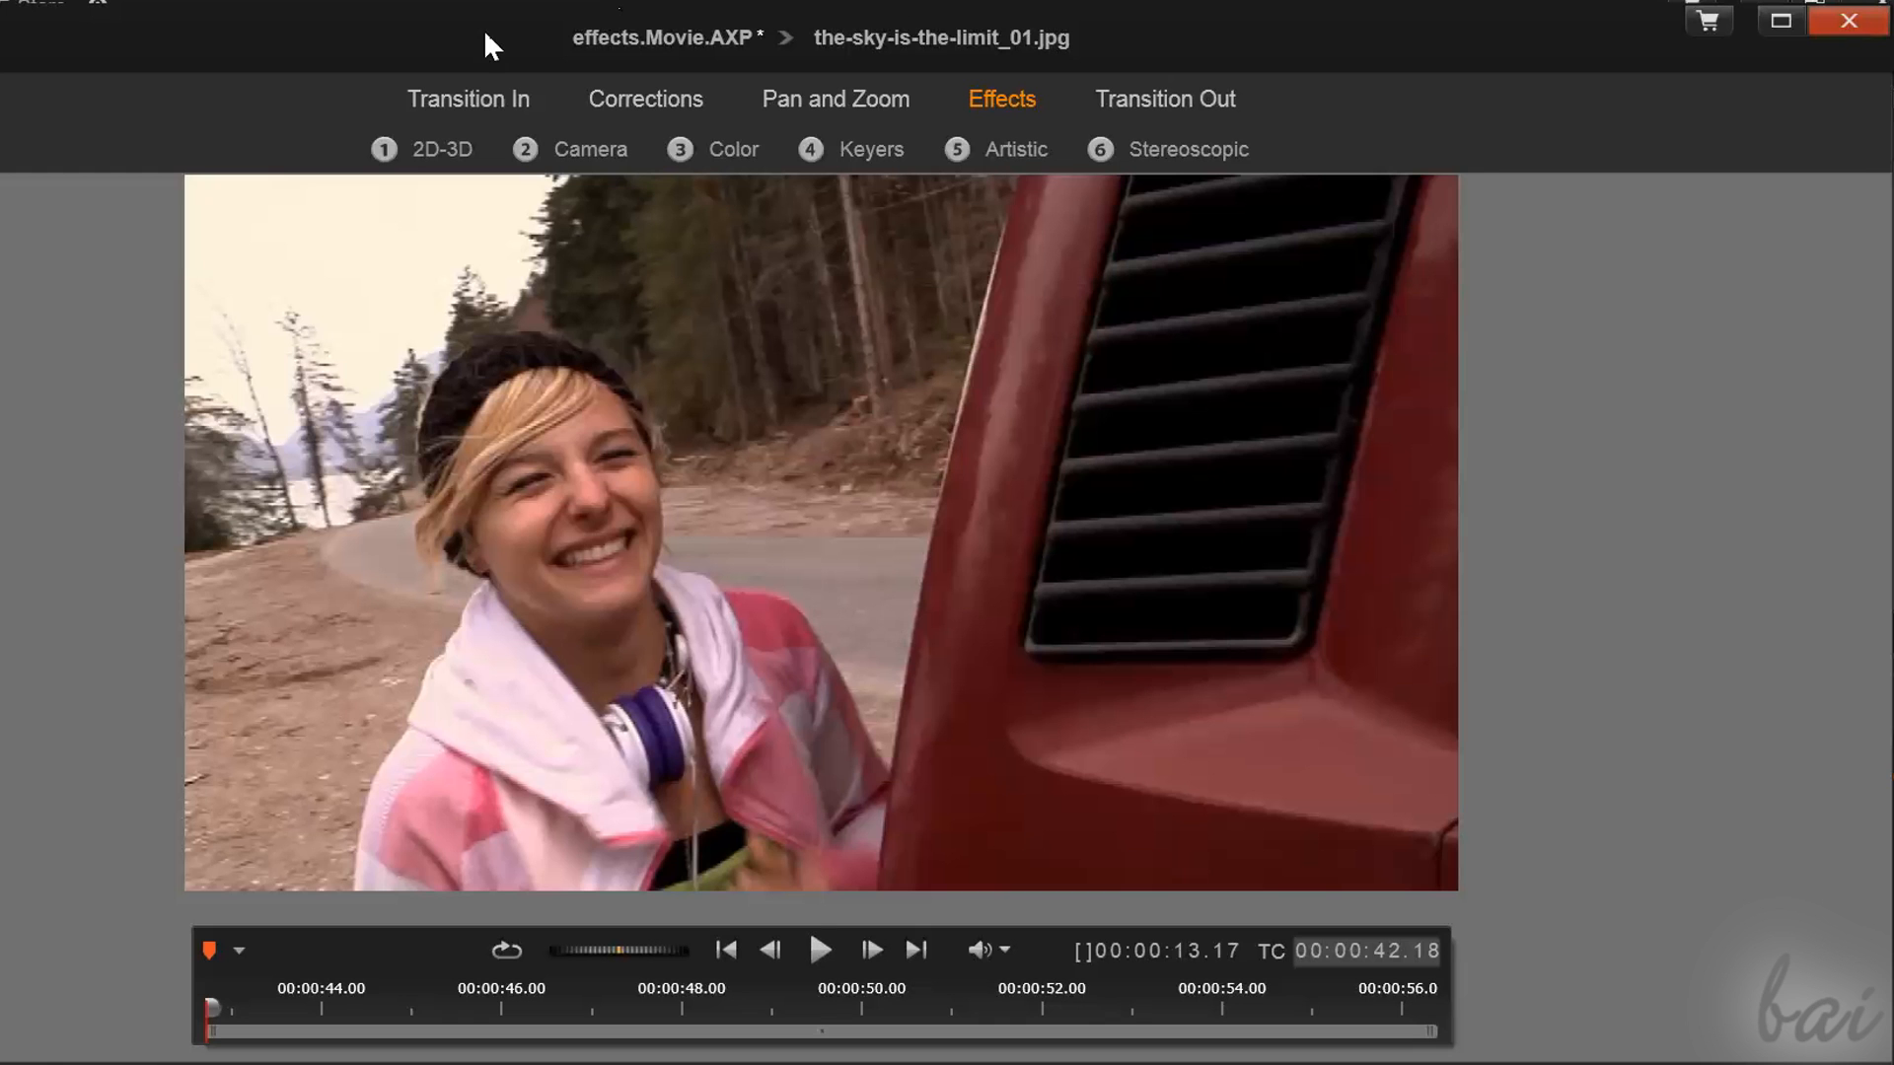
pyautogui.click(485, 94)
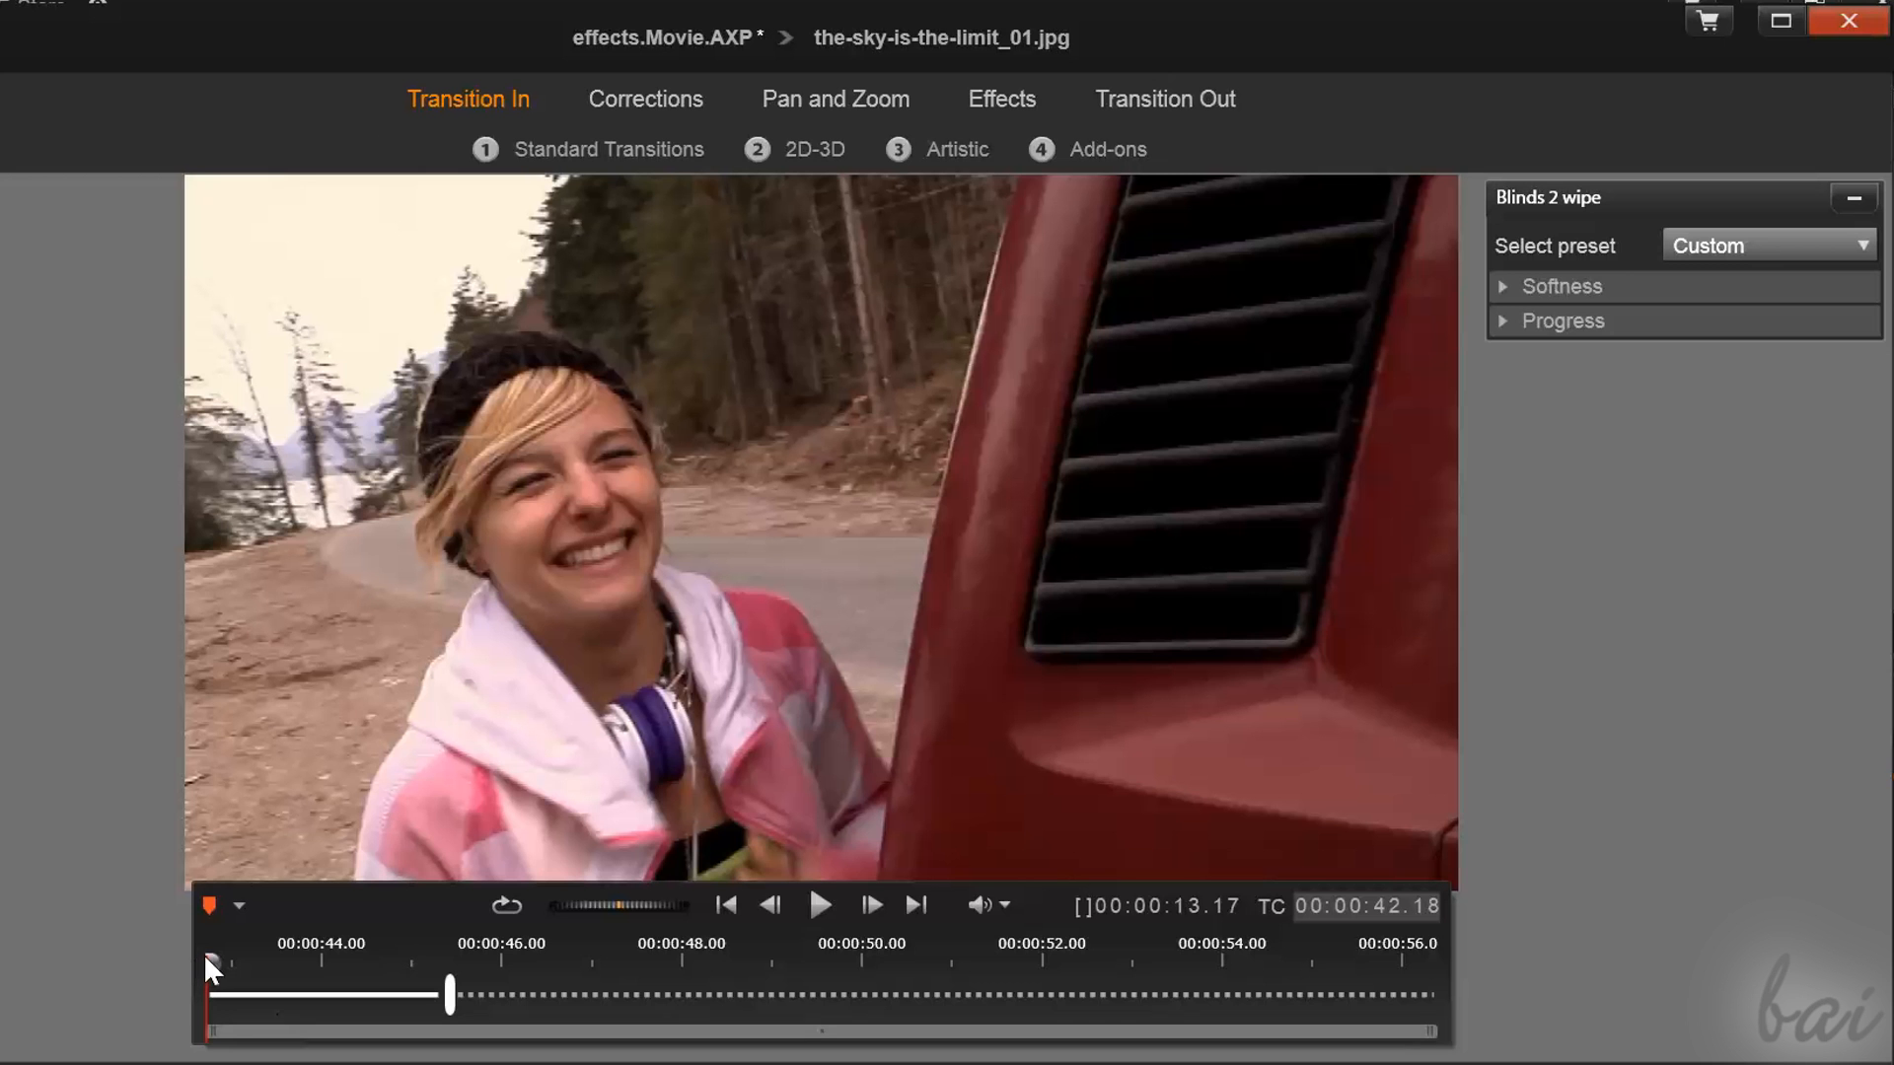
pyautogui.moveTo(207, 962); pyautogui.dragTo(804, 980)
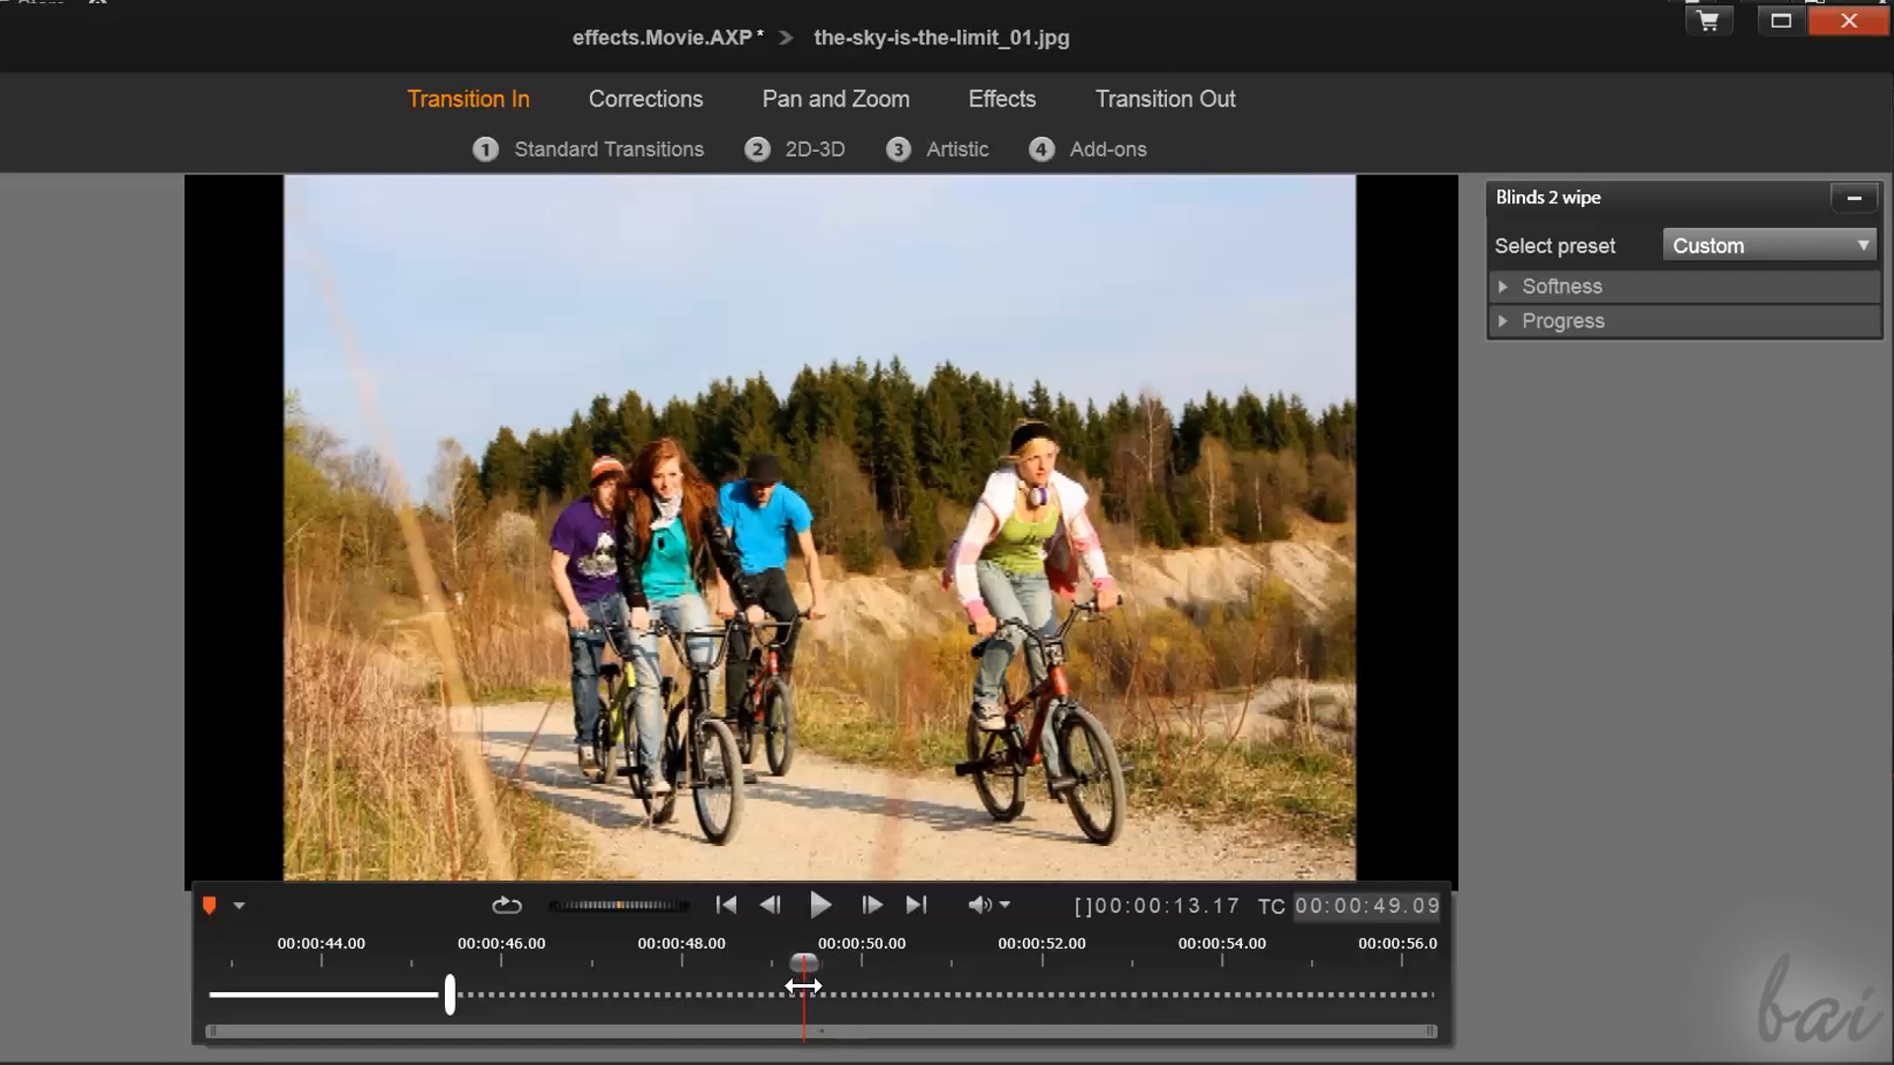